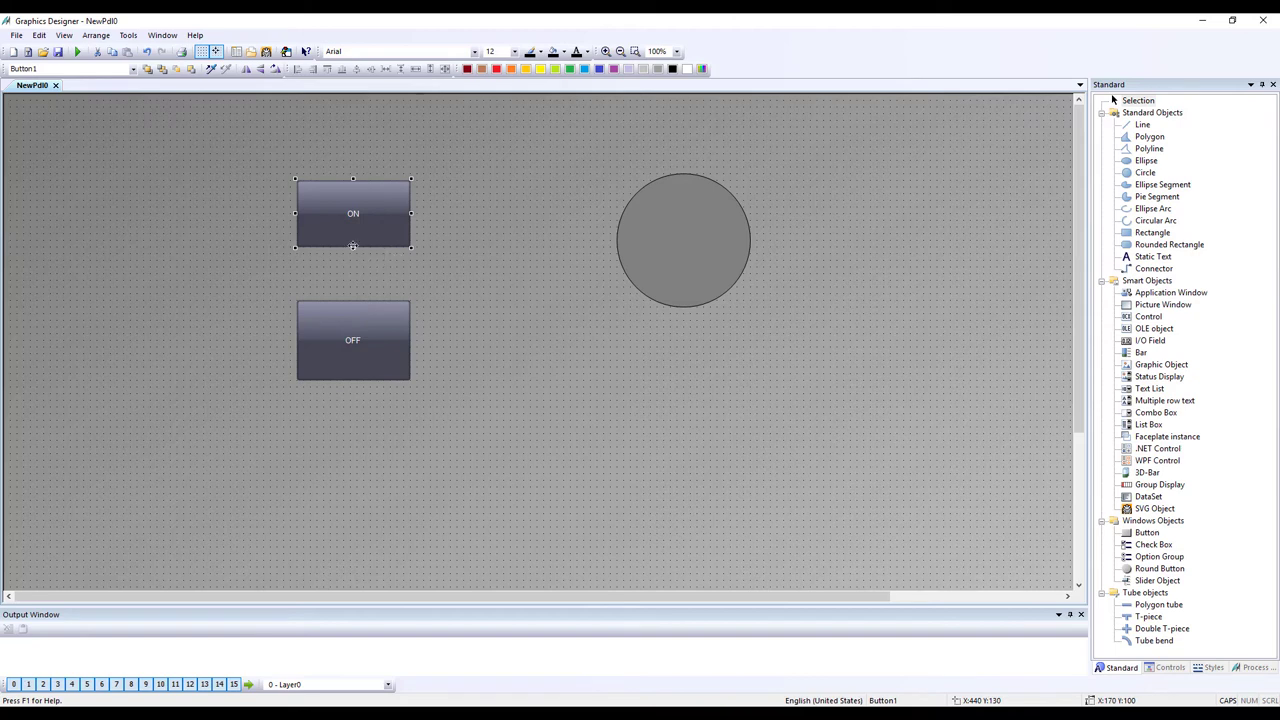
# - Make the ON button taller and add a Mouse Click direct connection to the OFF button
pyautogui.moveTo(353, 247); pyautogui.dragTo(353, 263)
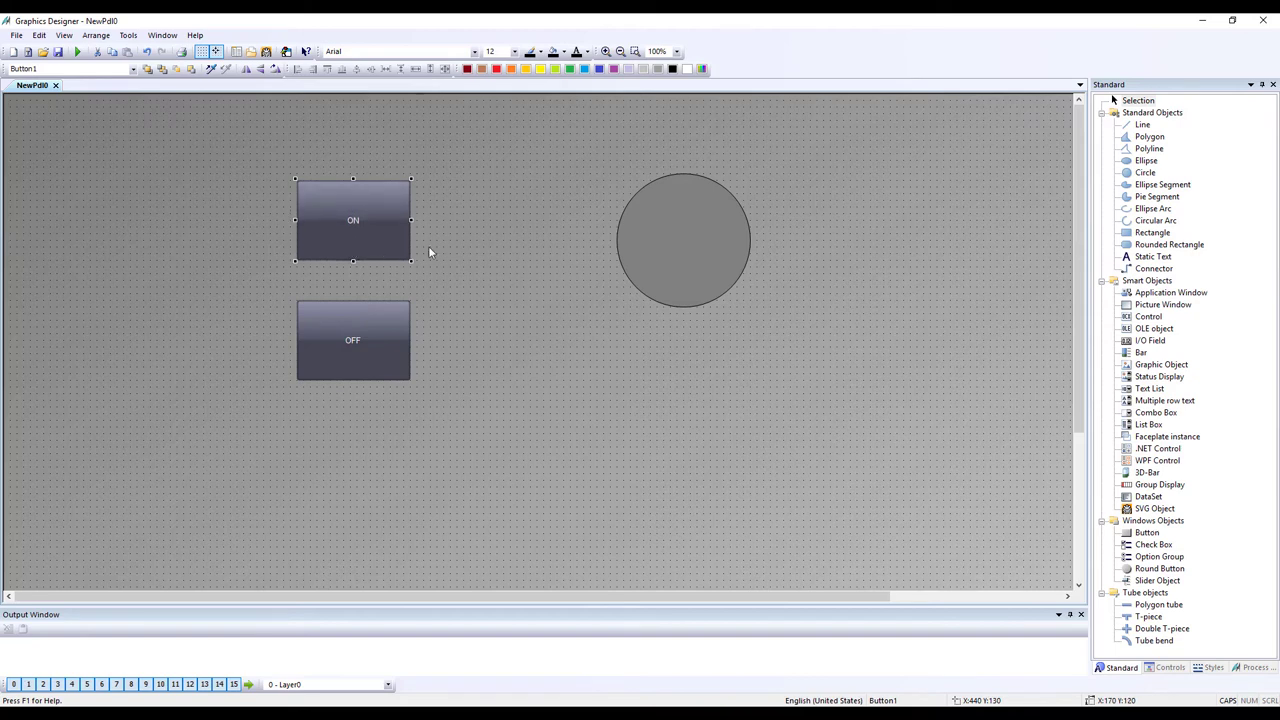
pyautogui.rightClick(389, 342)
pyautogui.click(448, 509)
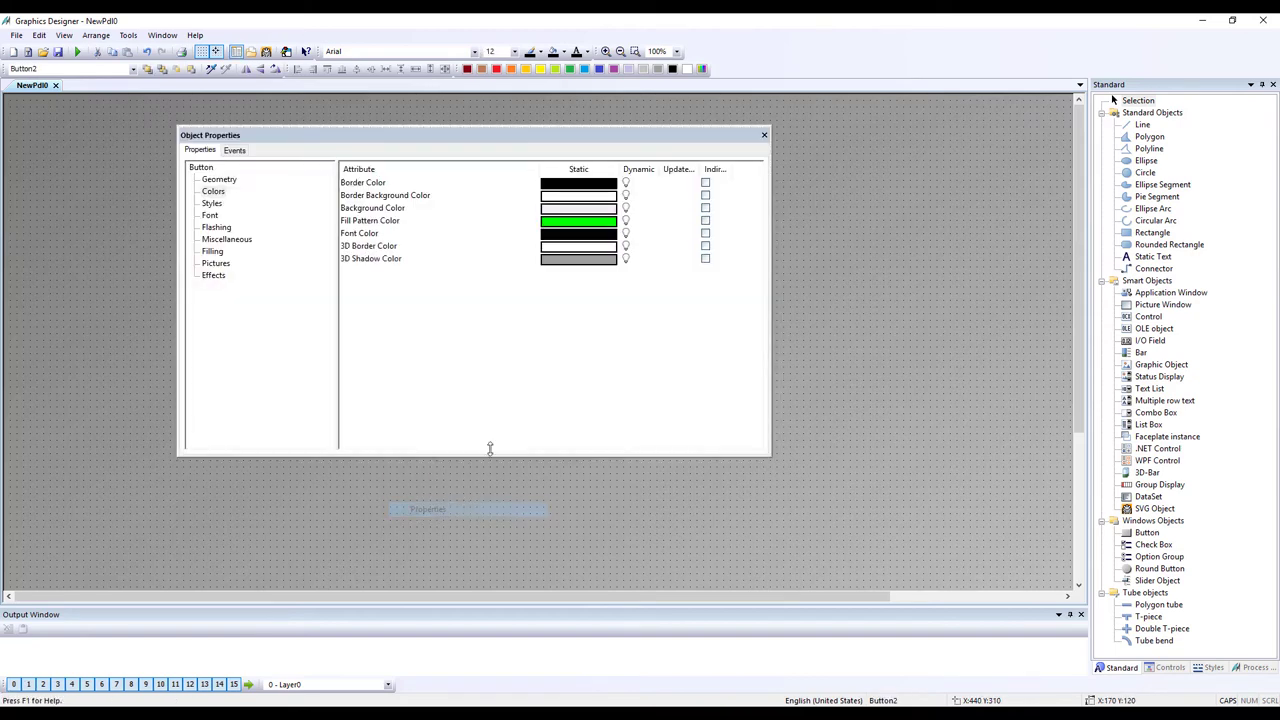
pyautogui.click(238, 152)
pyautogui.click(214, 179)
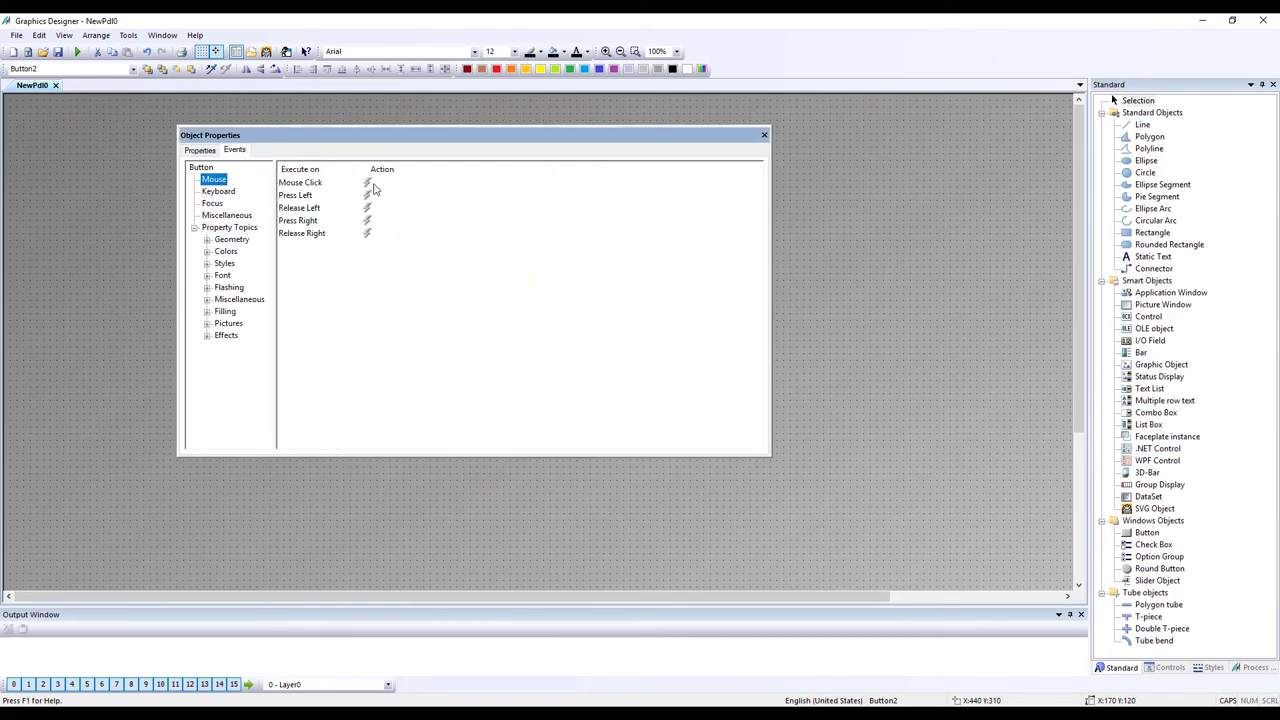
pyautogui.rightClick(387, 185)
pyautogui.click(433, 222)
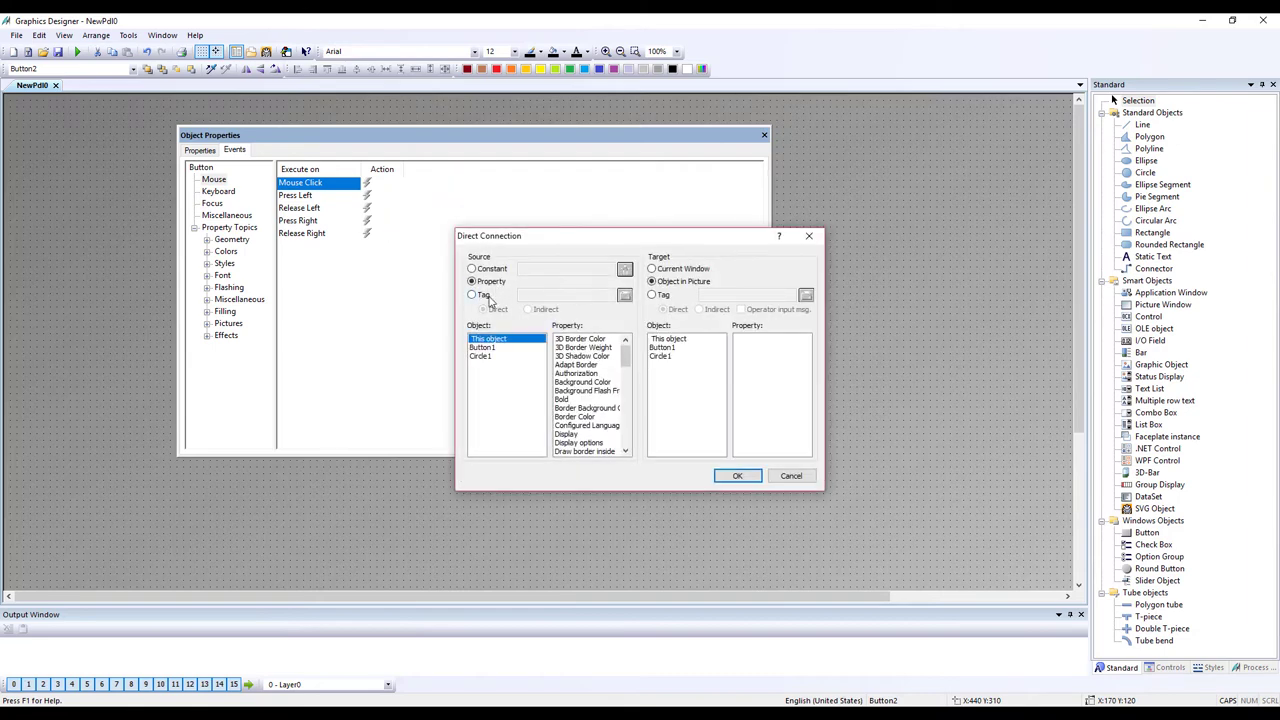
# - Set the OFF connection source to constant 0 and target tag Y10, then confirm
pyautogui.click(496, 271)
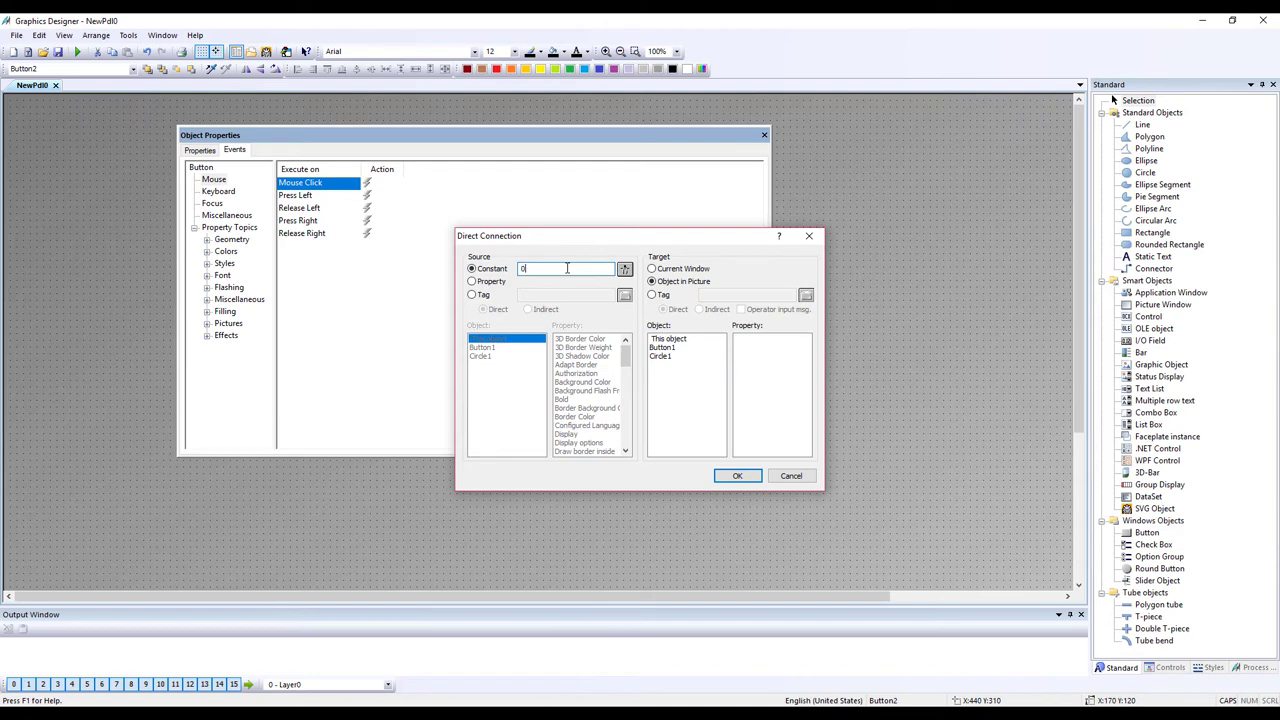
pyautogui.click(662, 295)
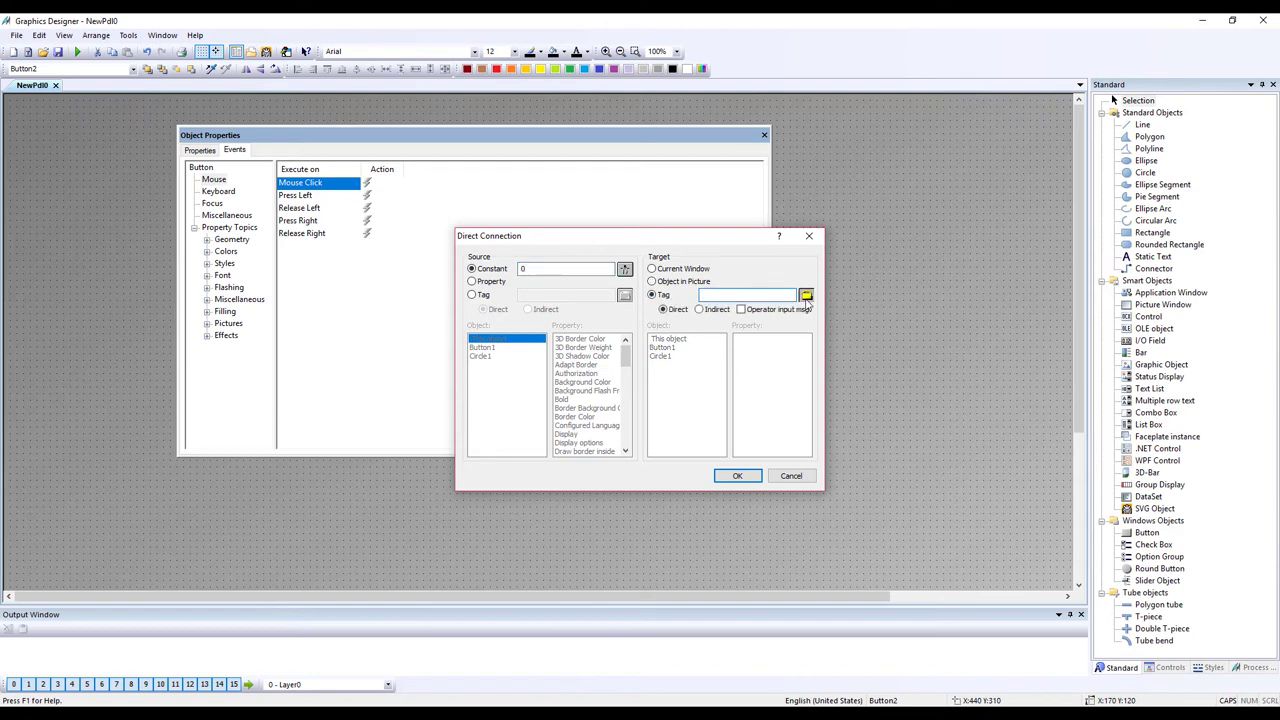
pyautogui.click(805, 296)
pyautogui.click(630, 286)
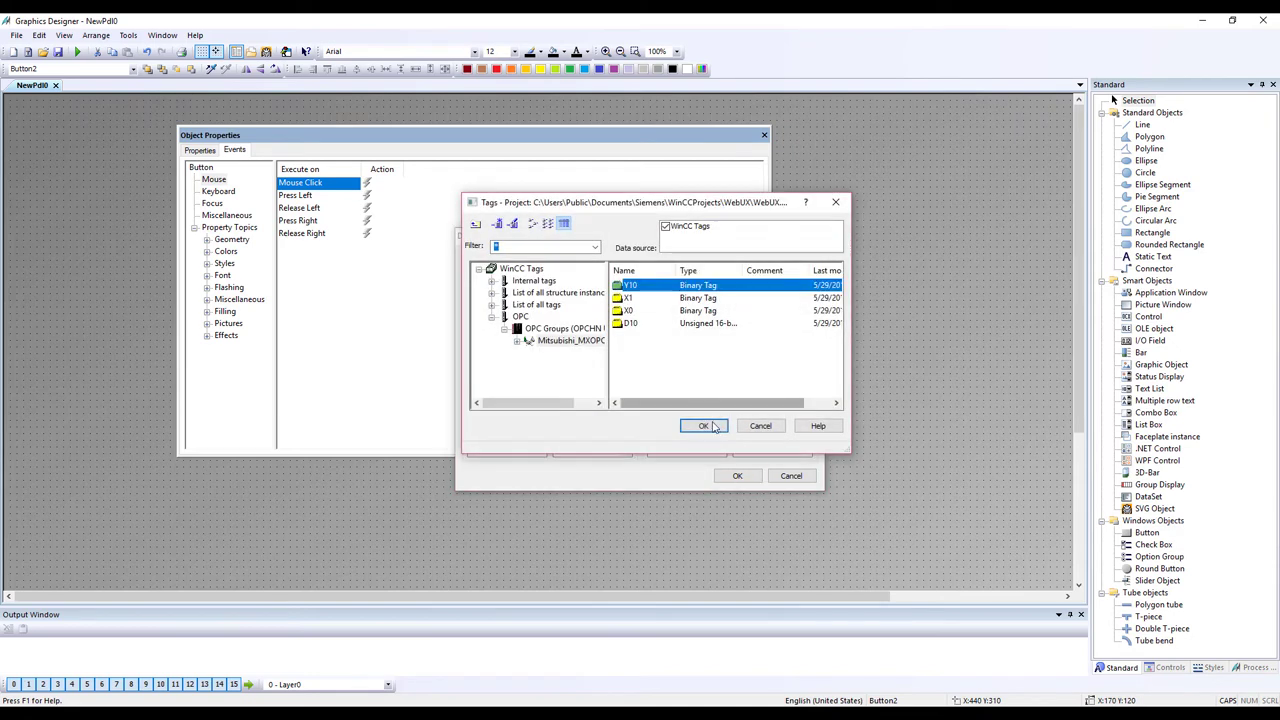
pyautogui.click(705, 426)
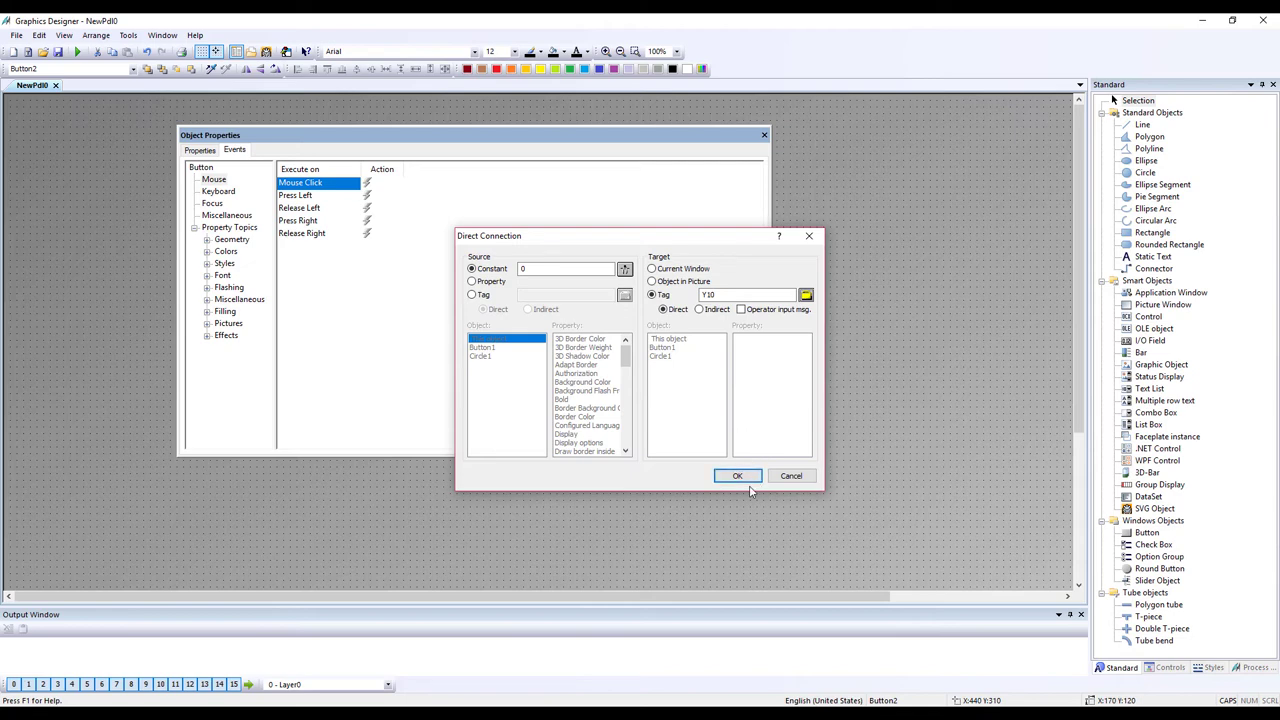
pyautogui.click(754, 476)
pyautogui.click(764, 135)
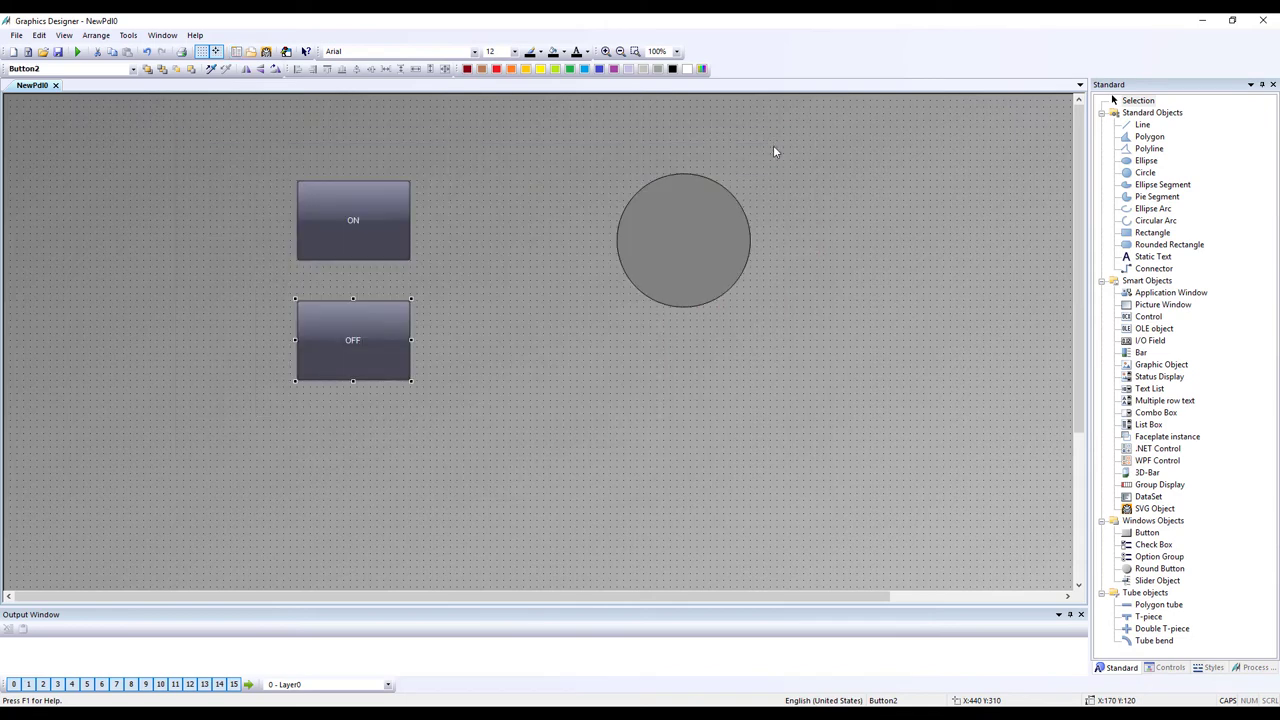
# - Add a Mouse Click direct connection to the ON button with constant source 1
pyautogui.rightClick(366, 224)
pyautogui.click(452, 396)
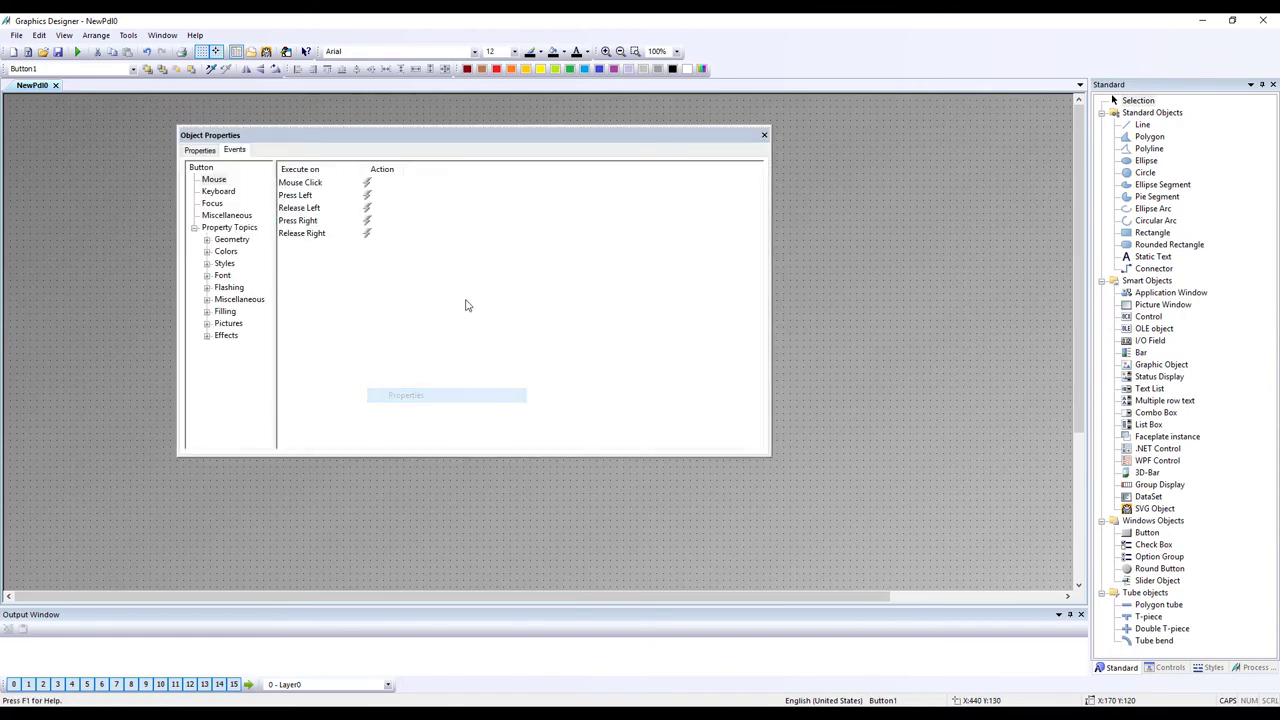
pyautogui.rightClick(396, 184)
pyautogui.click(423, 219)
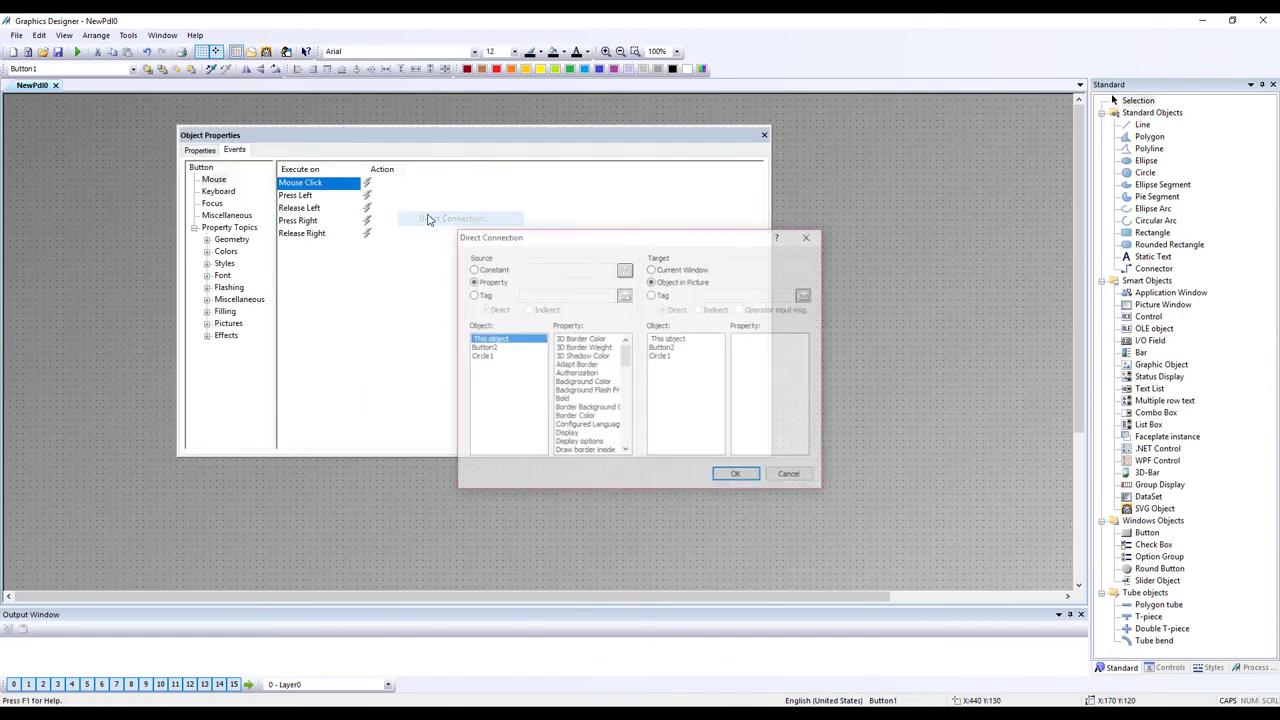
pyautogui.click(490, 269)
pyautogui.click(593, 272)
pyautogui.write('1')
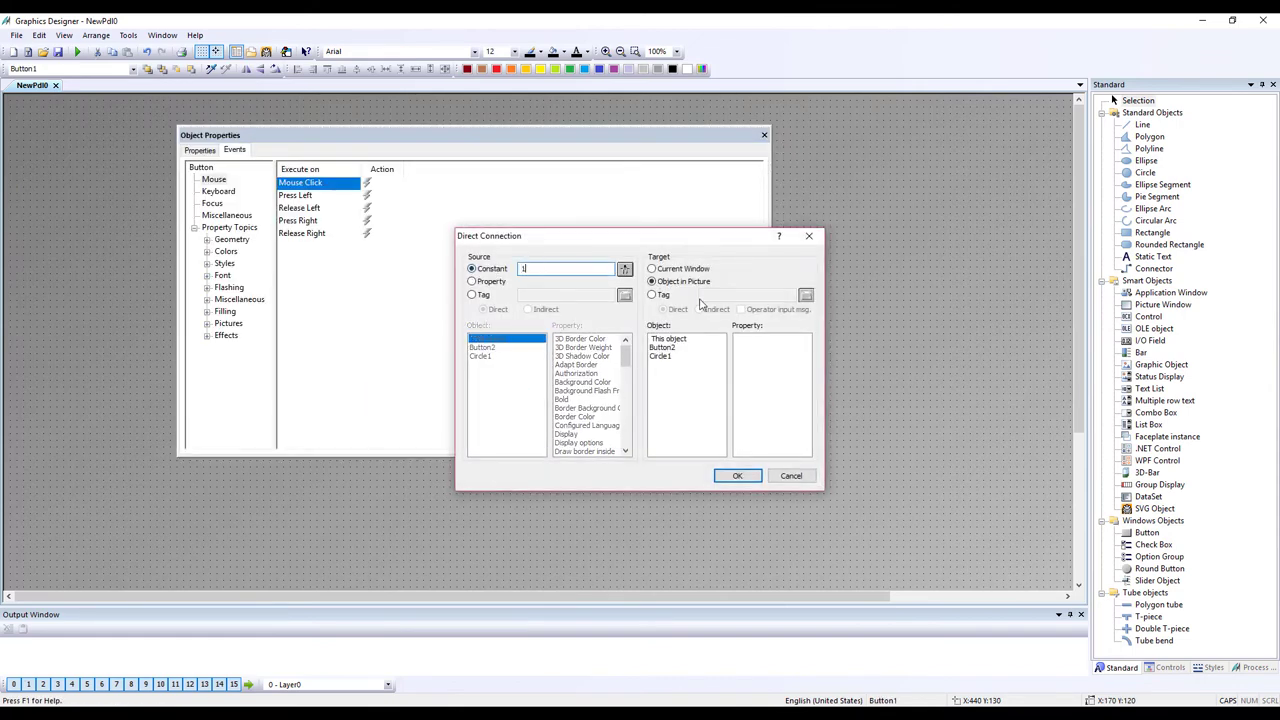
# - Target tag Y10 for the ON connection, confirm it and close the properties
pyautogui.click(665, 295)
pyautogui.click(806, 295)
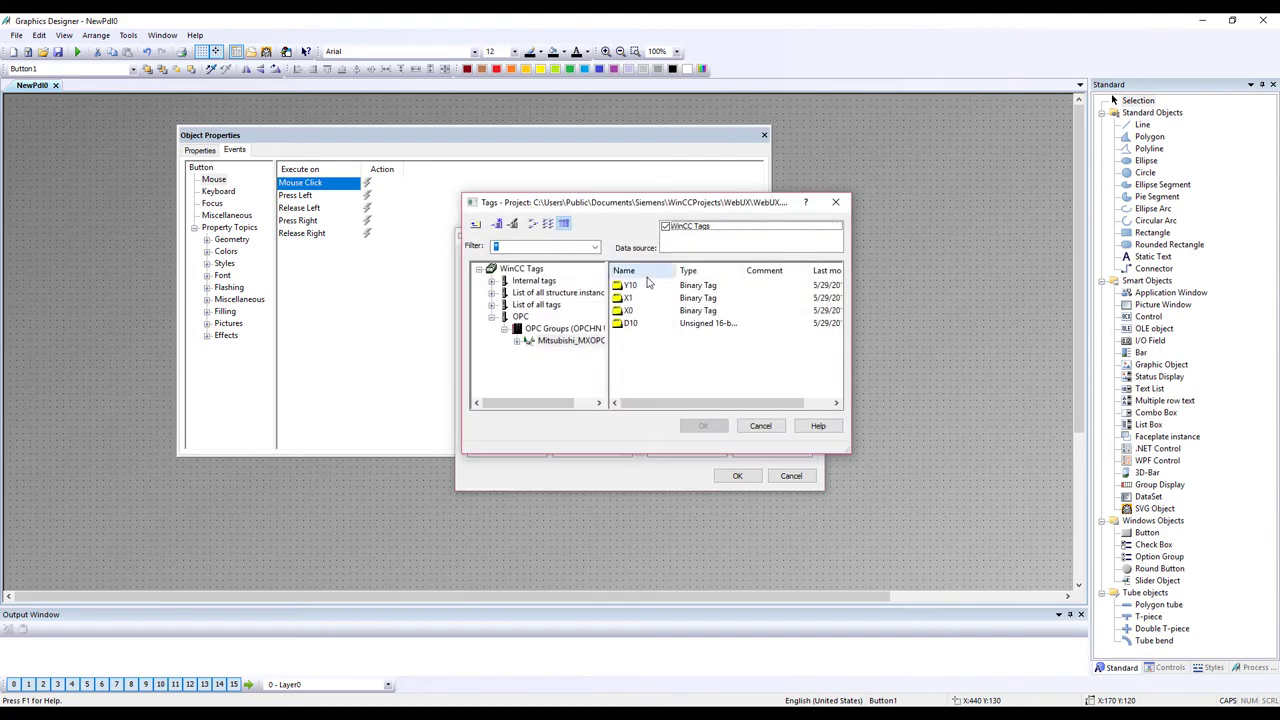
pyautogui.click(640, 287)
pyautogui.click(703, 425)
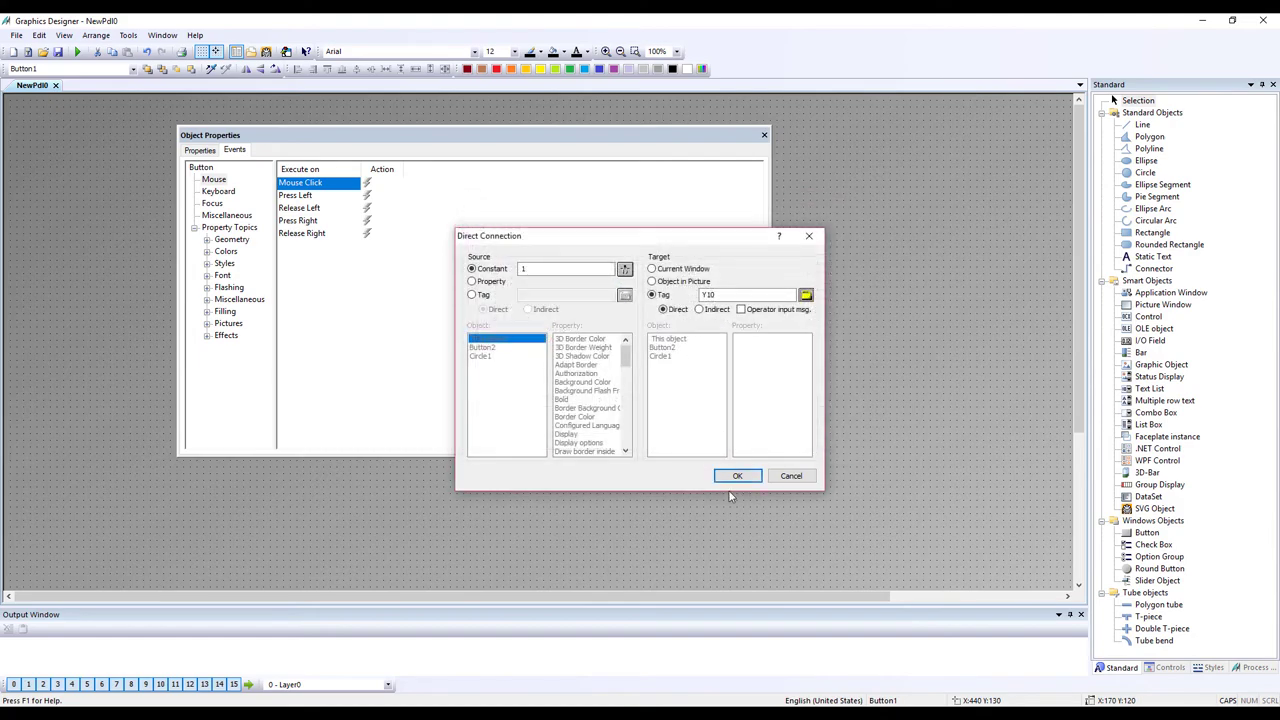
pyautogui.click(736, 472)
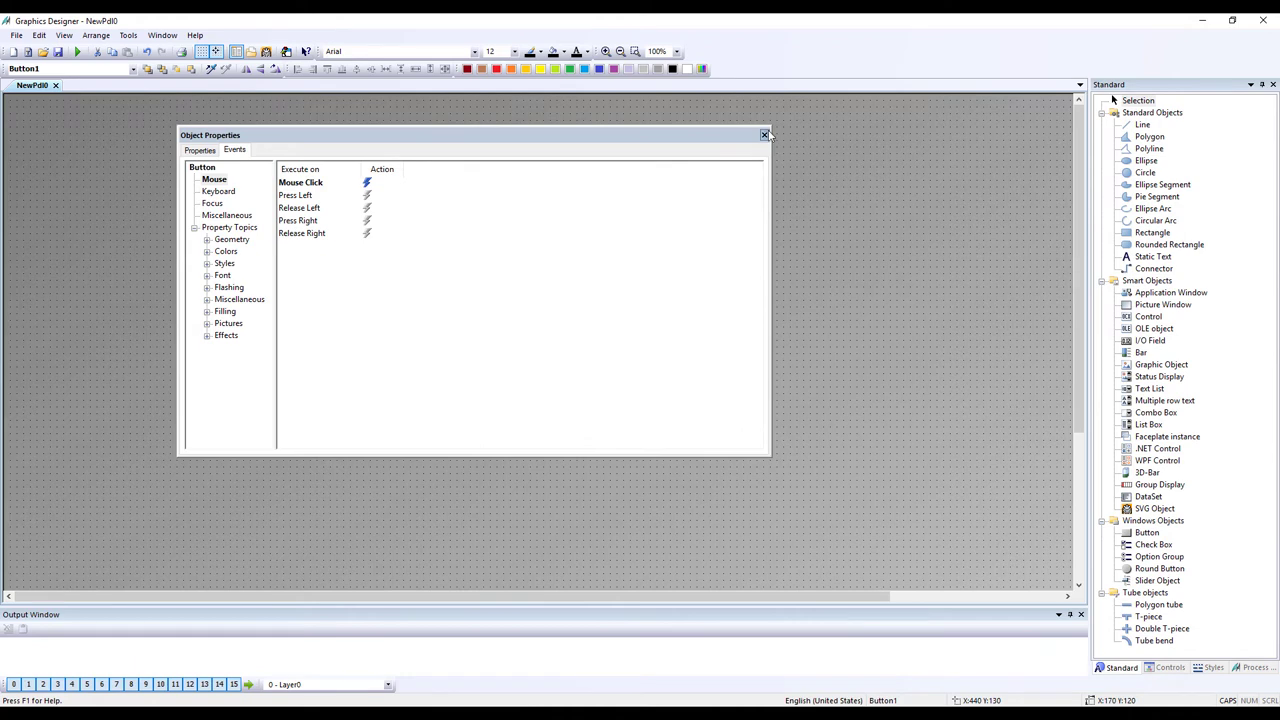
pyautogui.click(764, 134)
pyautogui.click(631, 242)
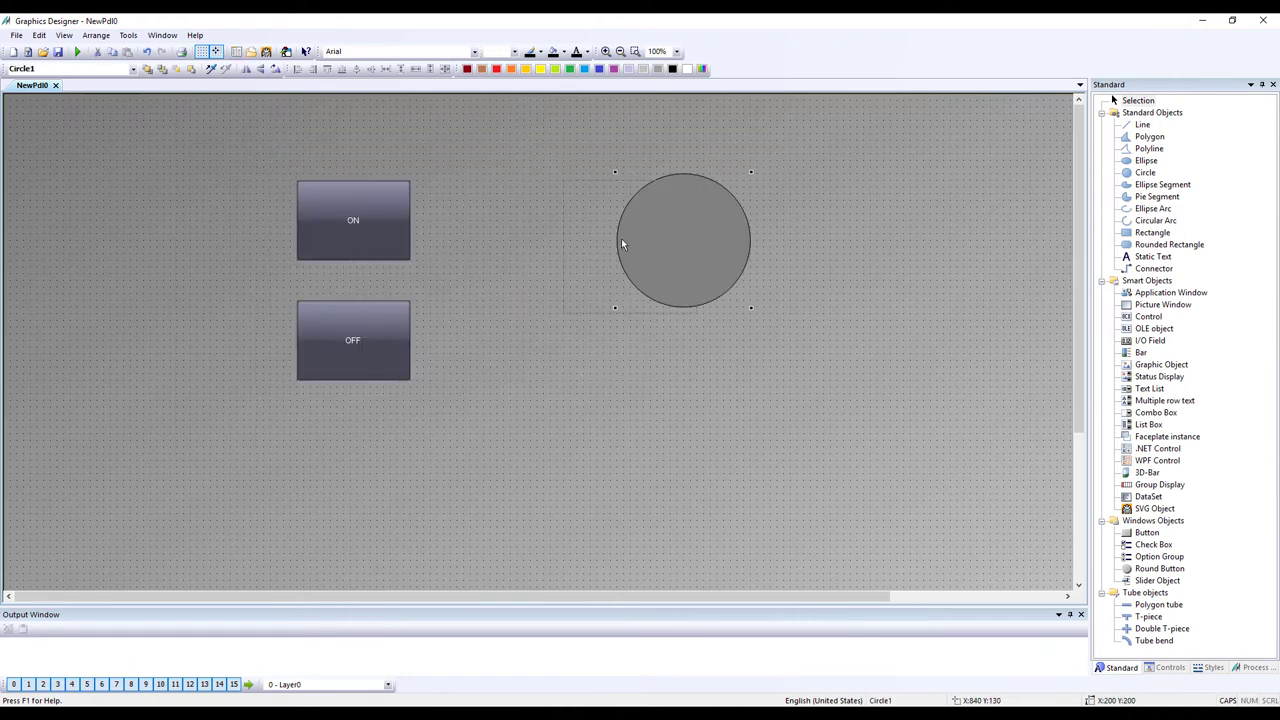
# - Move the circle left and place a new Bar linked to tag D10
pyautogui.moveTo(621, 238); pyautogui.dragTo(567, 245)
pyautogui.click(869, 305)
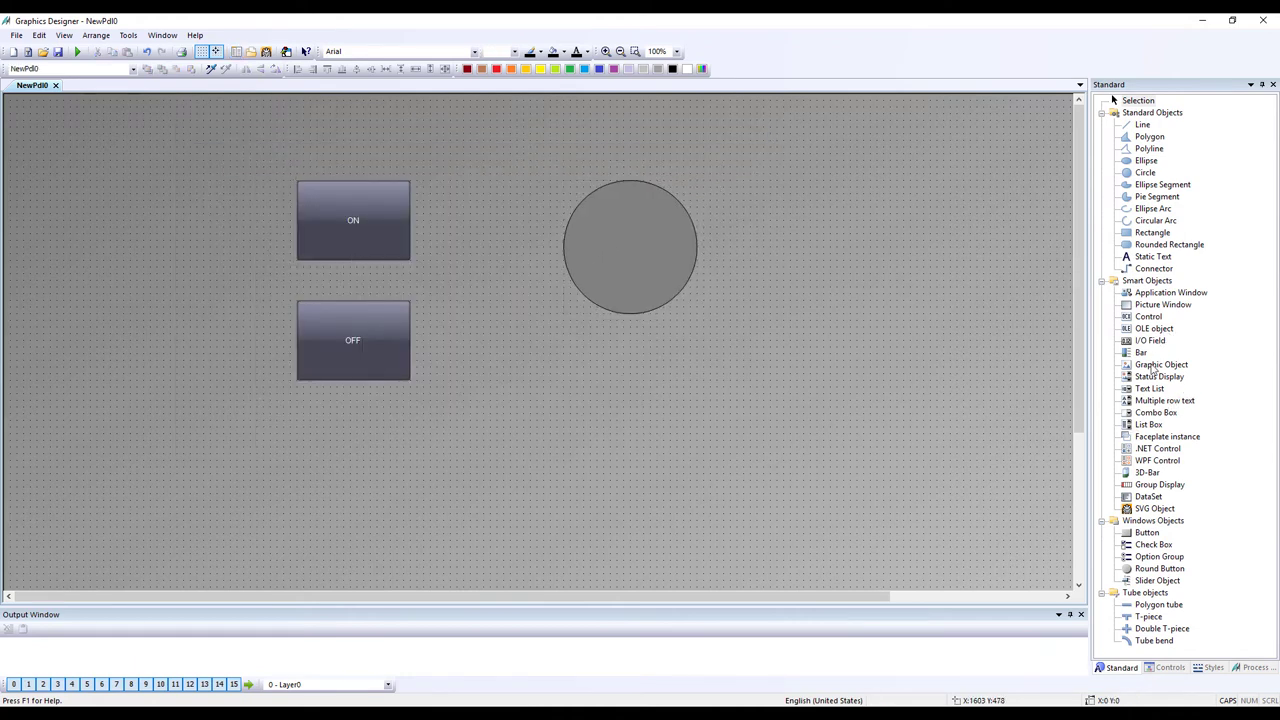
pyautogui.moveTo(1142, 354); pyautogui.dragTo(805, 222)
pyautogui.click(940, 160)
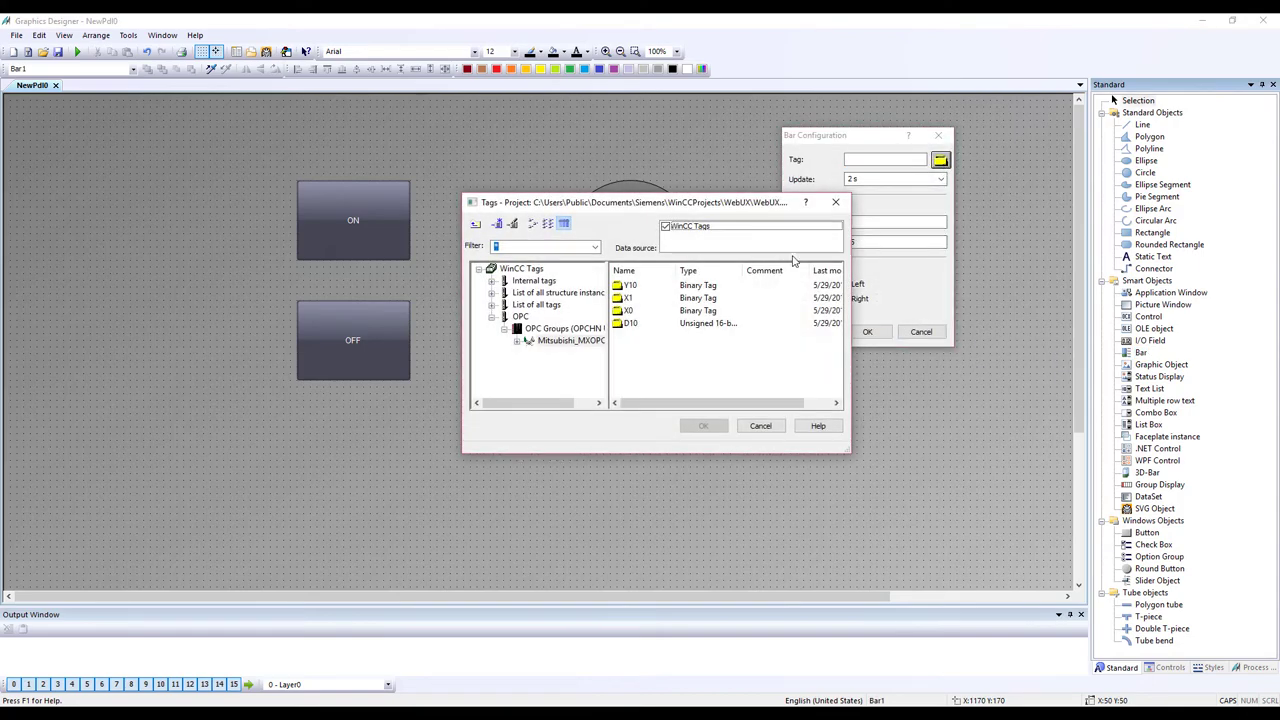
pyautogui.click(649, 325)
pyautogui.click(703, 425)
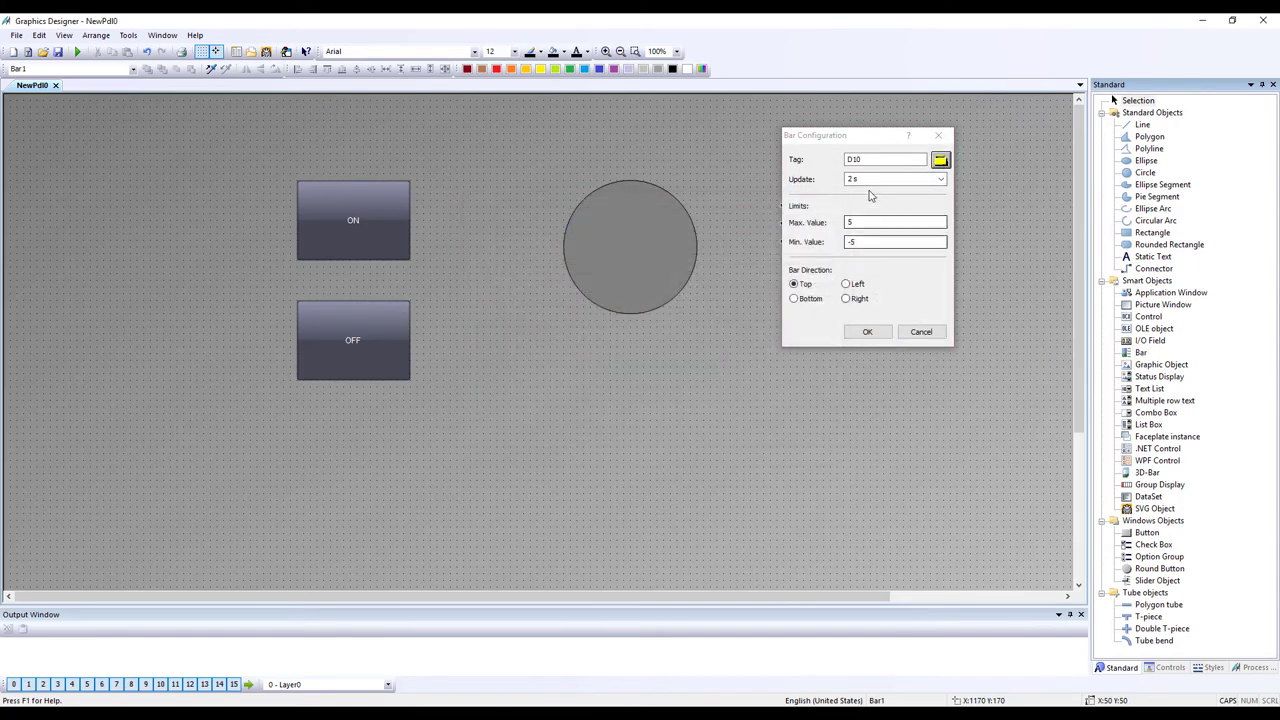
# - Set the bar to update upon change with range 0 to 100, and enlarge it
pyautogui.click(876, 179)
pyautogui.click(941, 179)
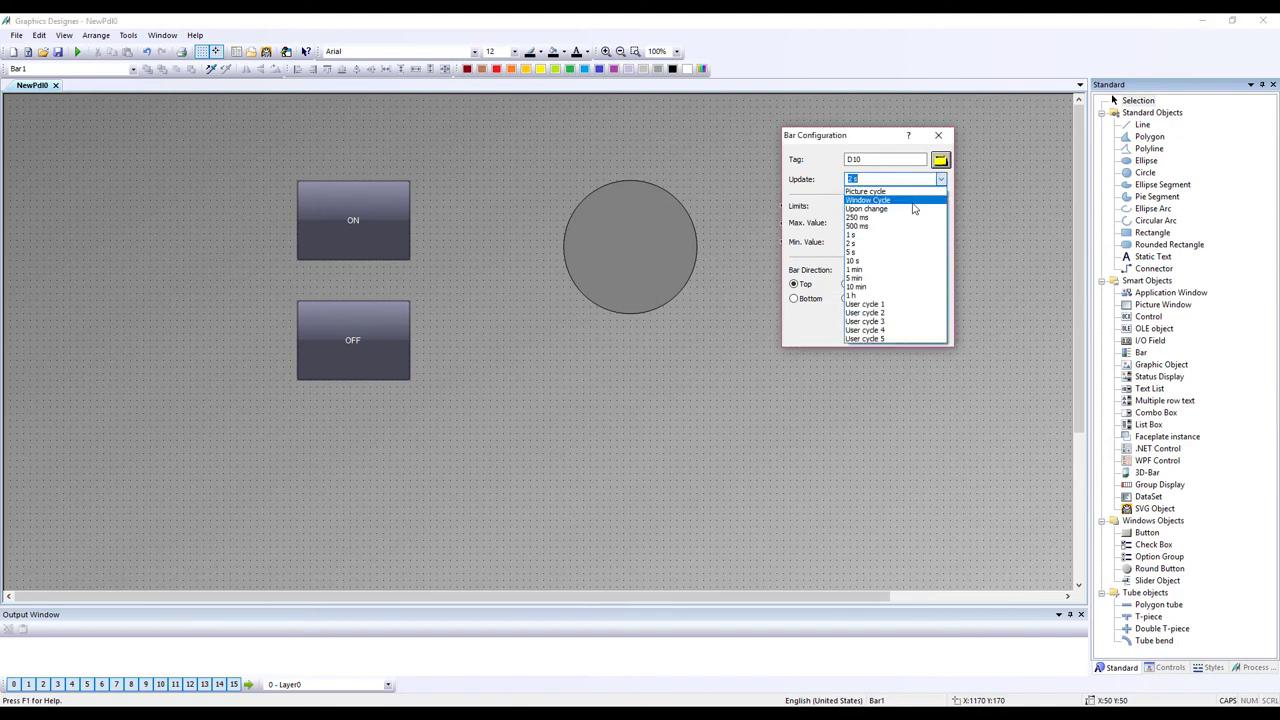
pyautogui.click(895, 190)
pyautogui.doubleClick(885, 222)
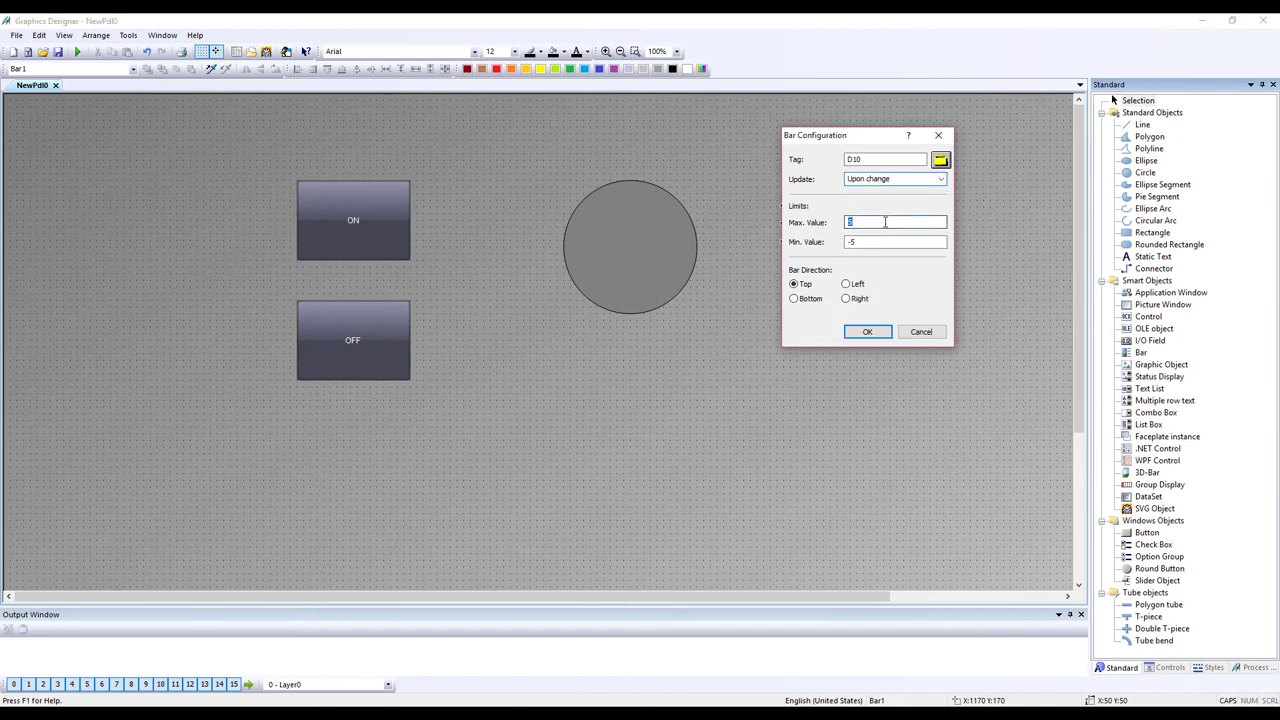
pyautogui.write('100')
pyautogui.doubleClick(885, 241)
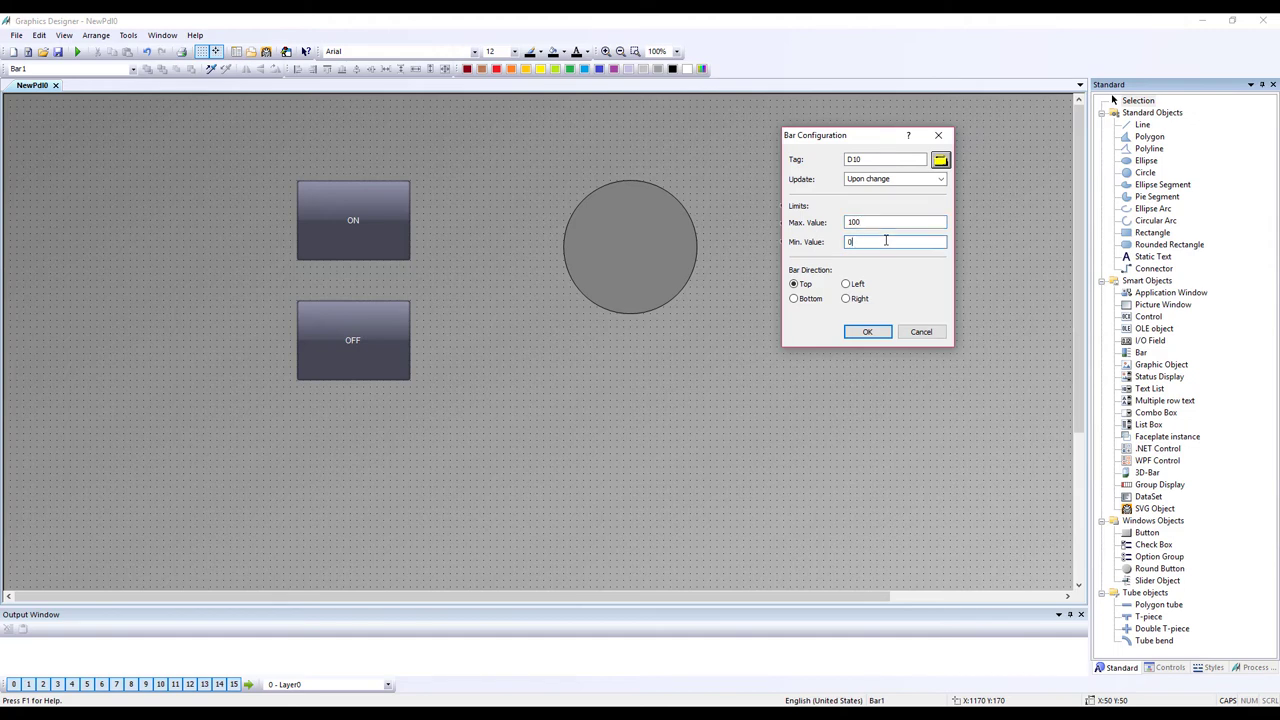
pyautogui.write('0')
pyautogui.click(868, 331)
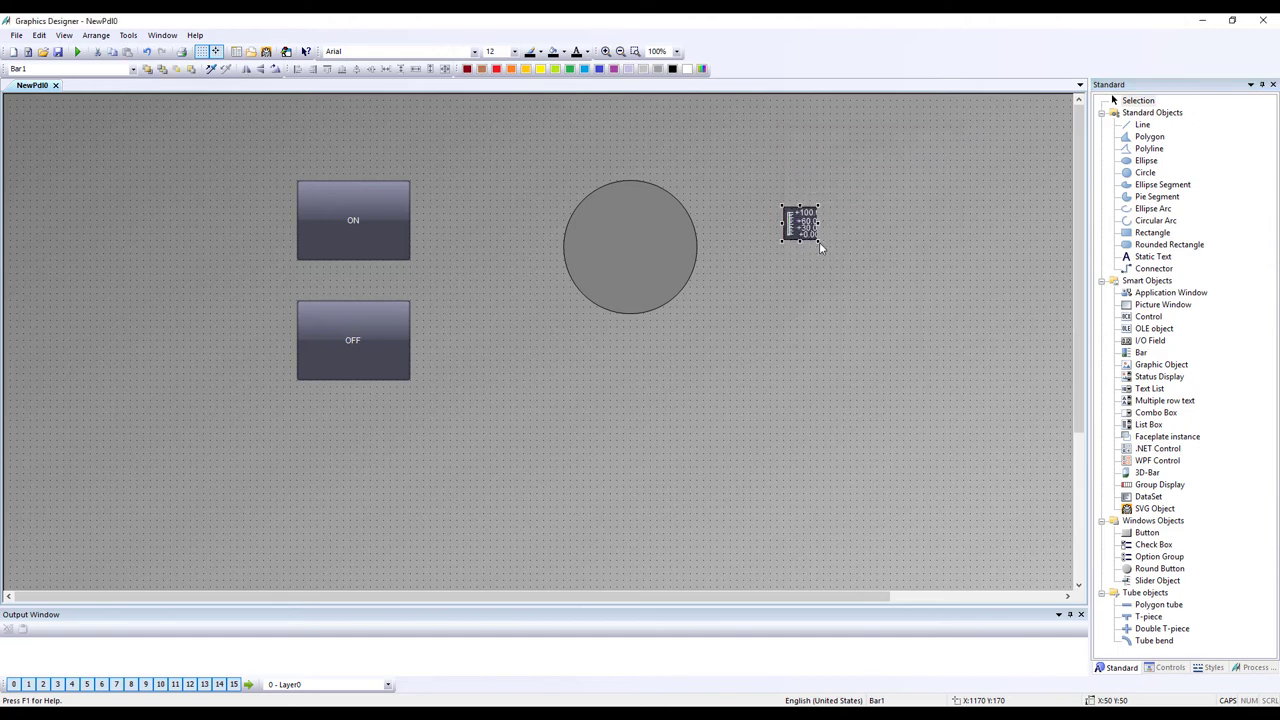
pyautogui.moveTo(818, 240); pyautogui.dragTo(897, 411)
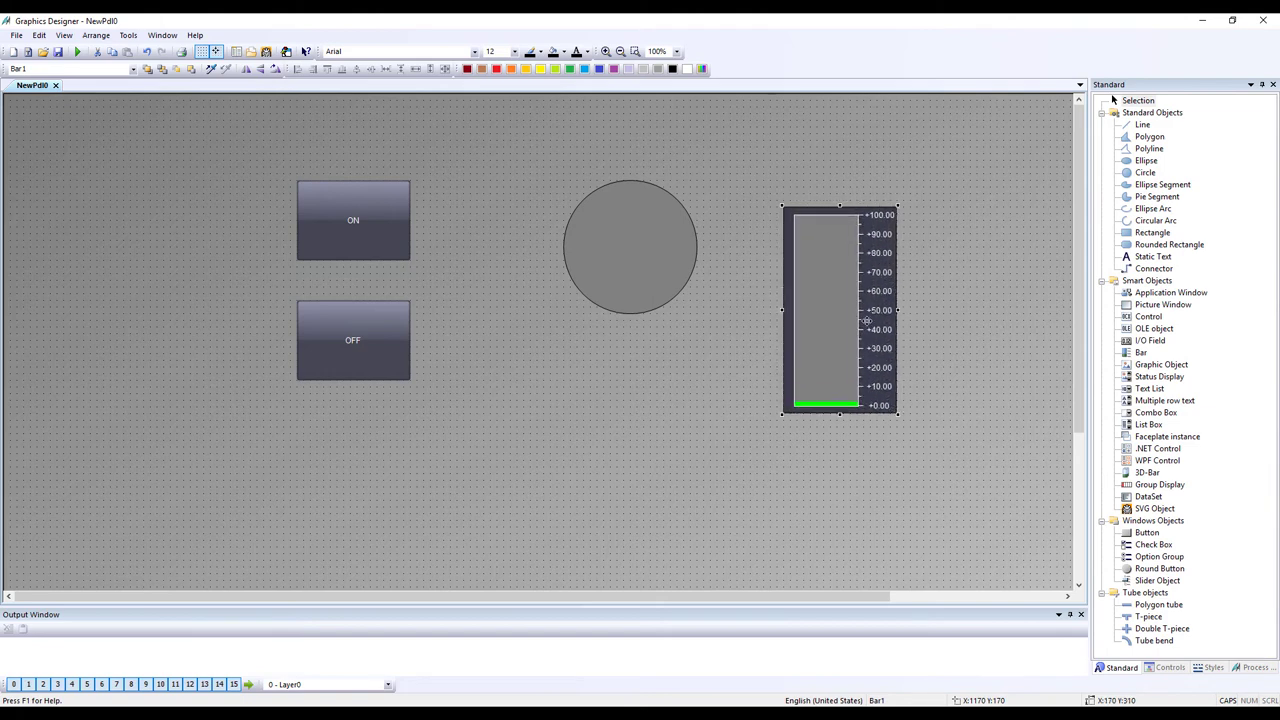
pyautogui.click(944, 306)
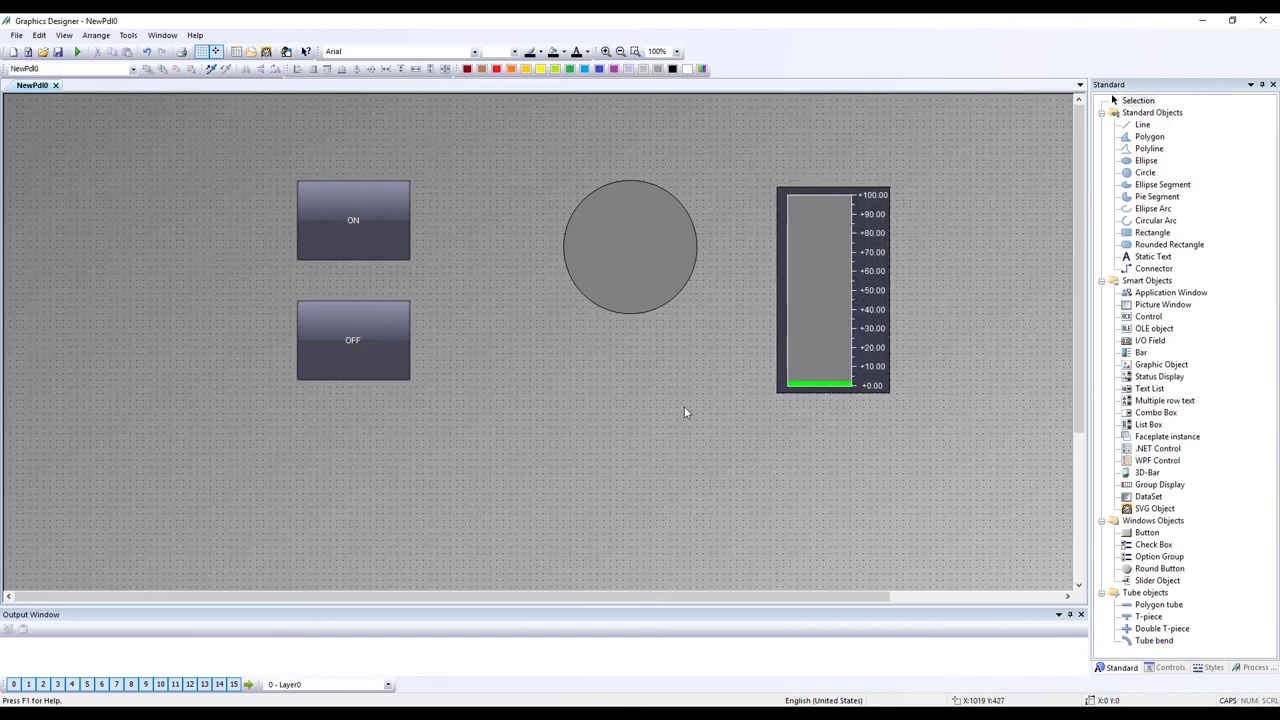
# - Save the picture as NewPdl0.PDL and activate the project in runtime
pyautogui.click(77, 51)
pyautogui.click(652, 397)
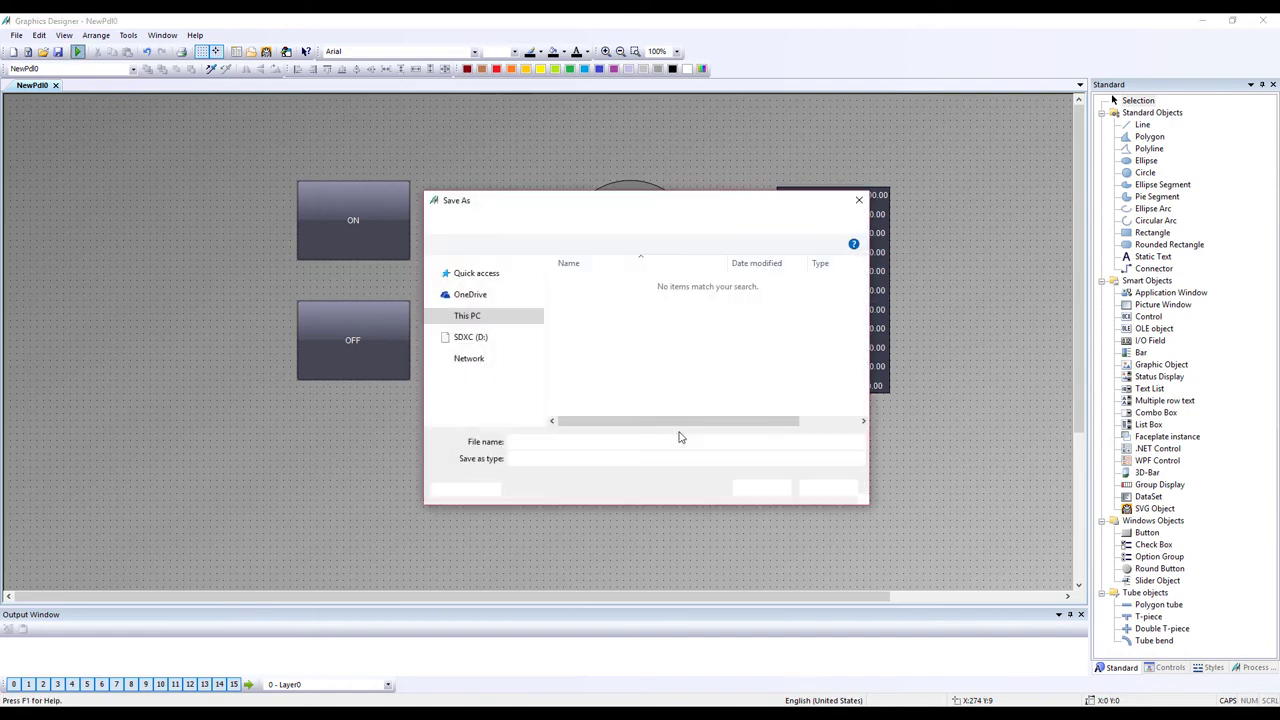
pyautogui.press('Return')
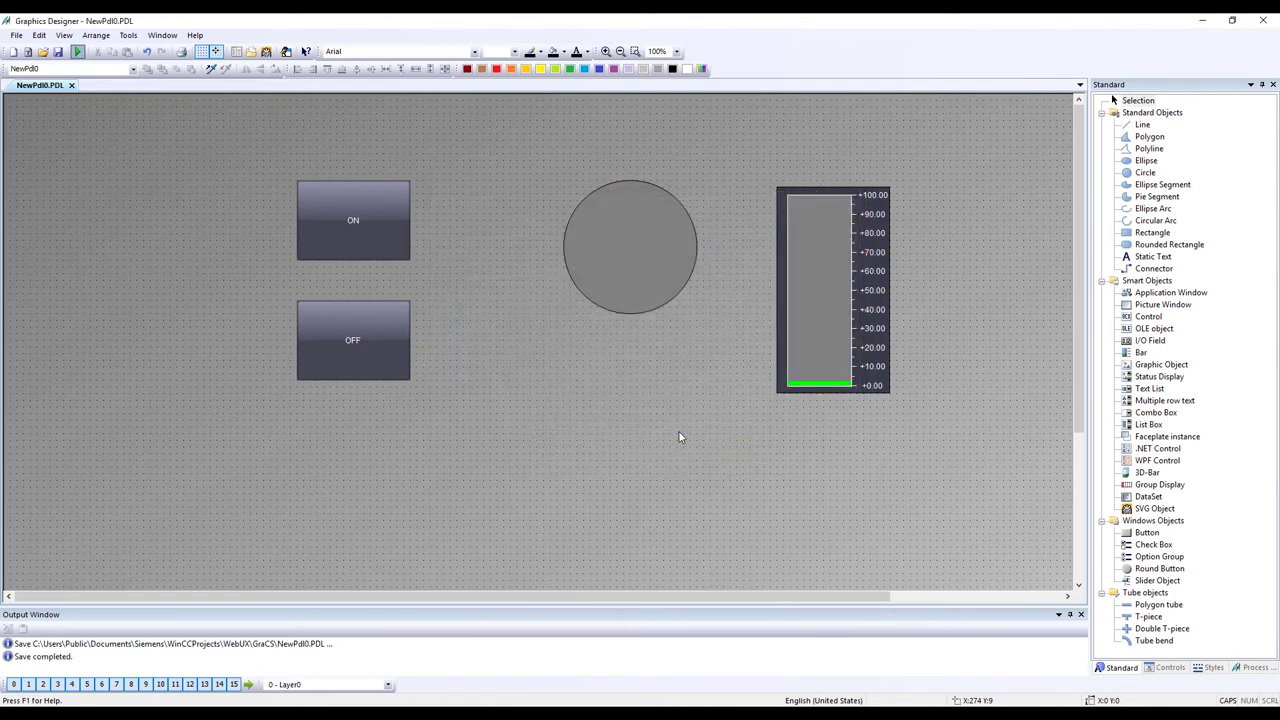
pyautogui.hotkey('ctrl', 'r')
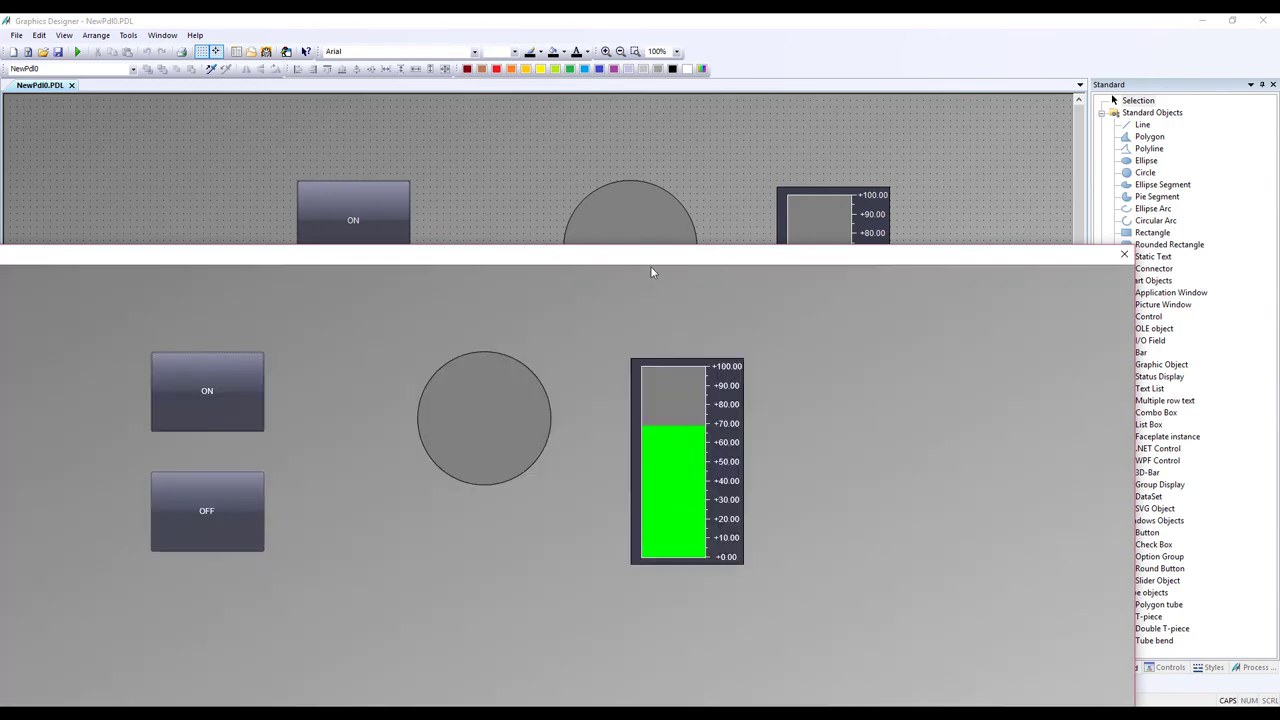
# - Toggle ON and OFF twice in runtime, turning the indicator circle green then grey
pyautogui.moveTo(651, 271); pyautogui.dragTo(811, 337)
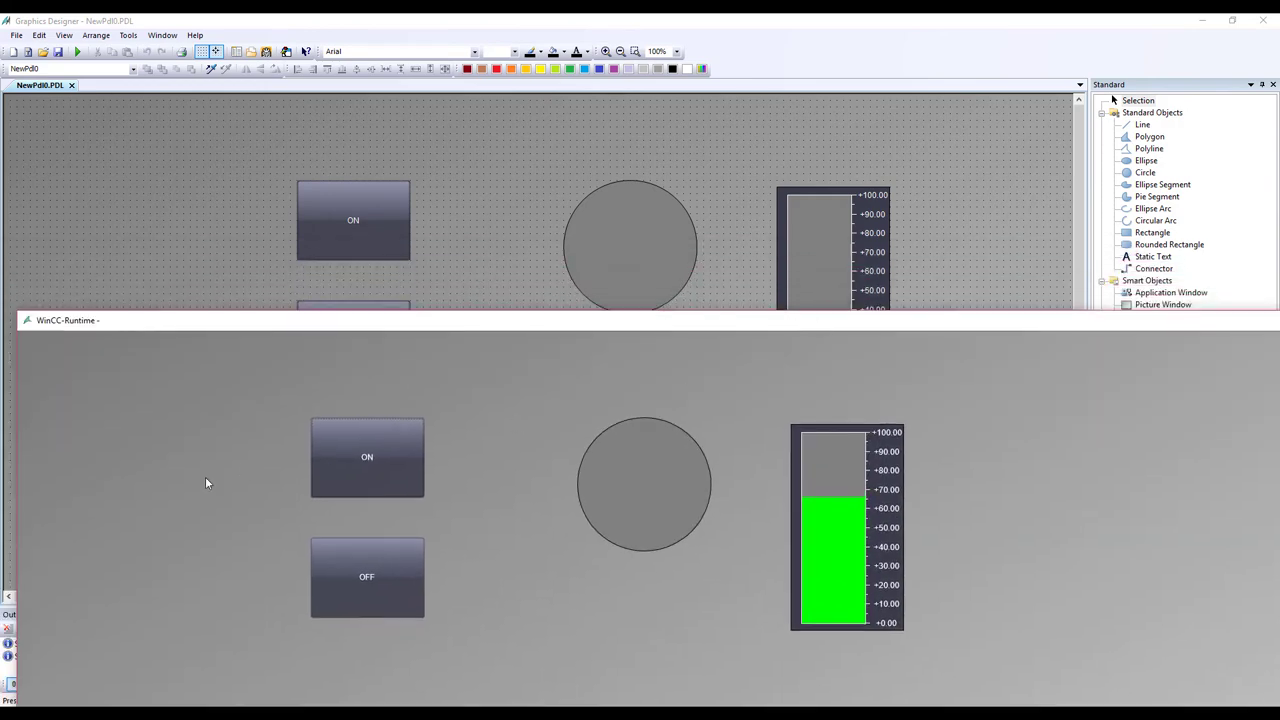
pyautogui.click(354, 457)
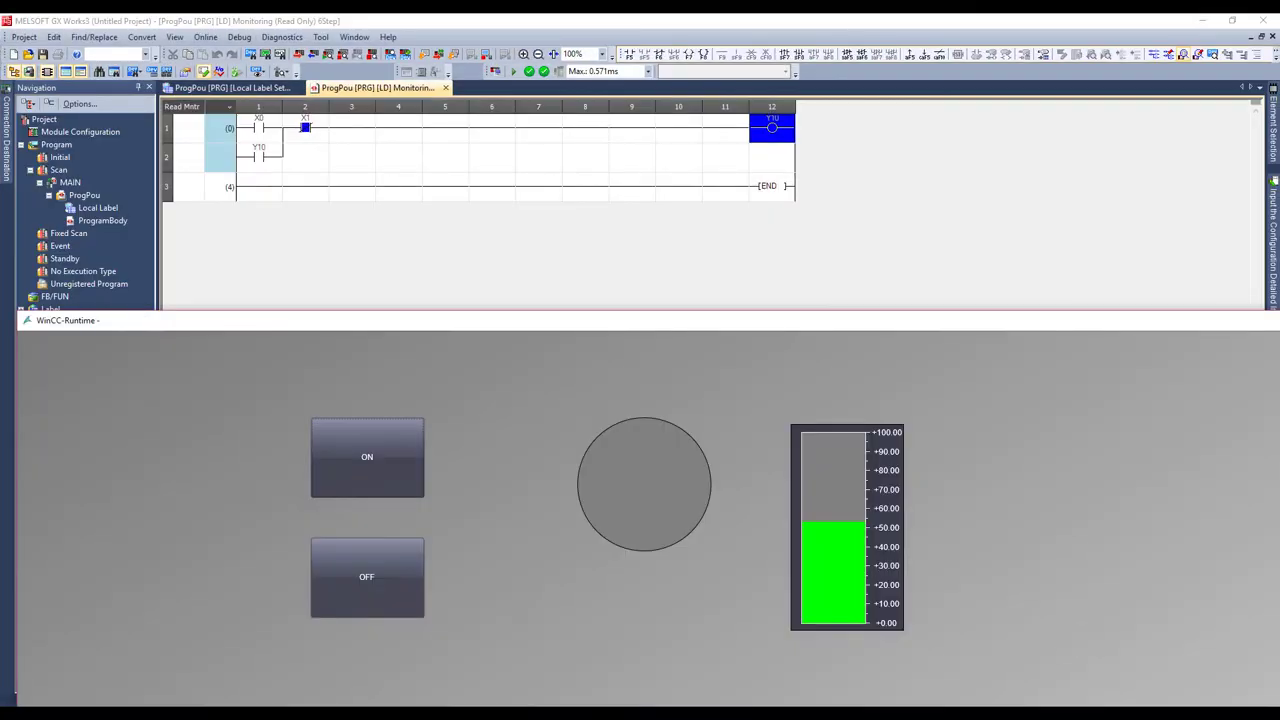
pyautogui.click(330, 457)
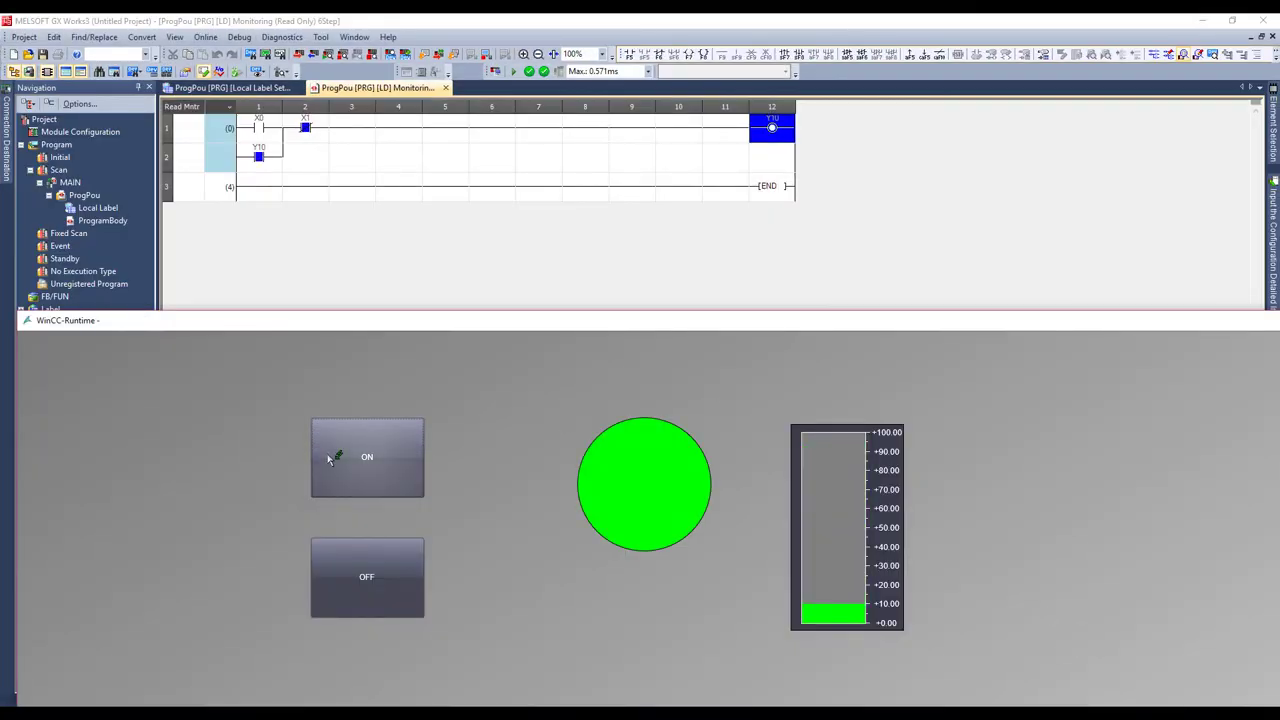
pyautogui.click(376, 590)
pyautogui.click(383, 480)
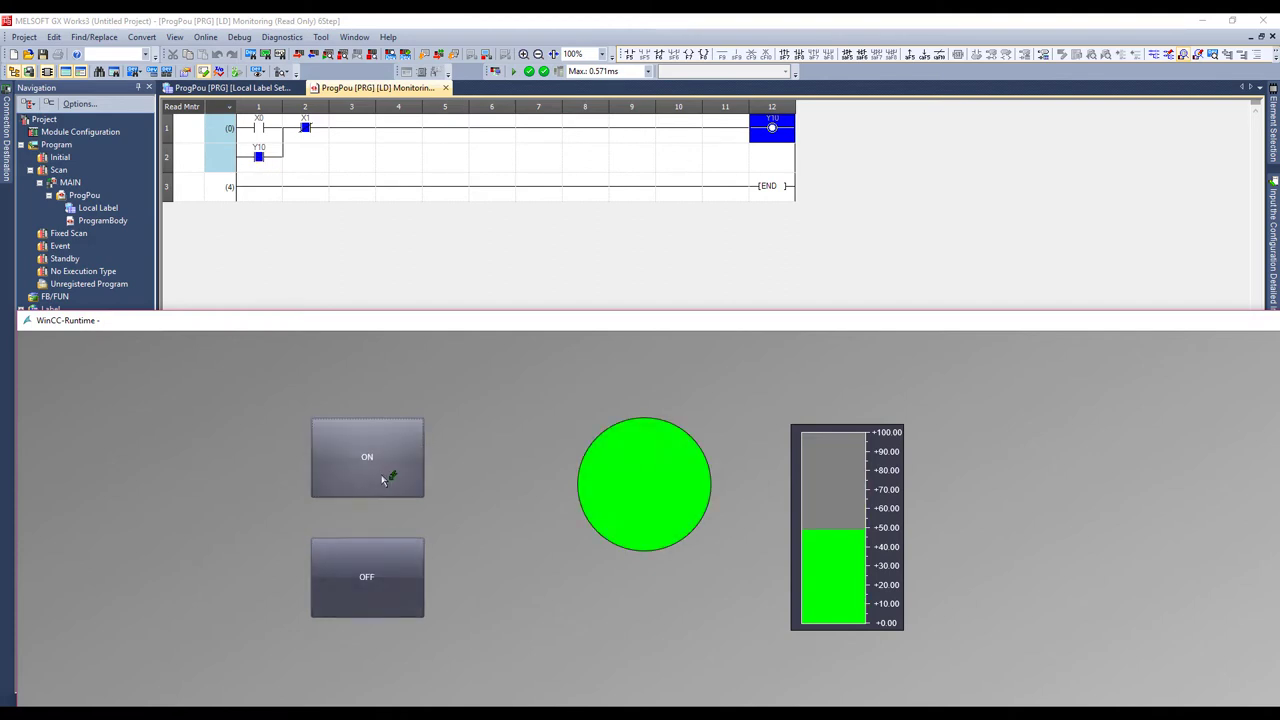
pyautogui.click(395, 593)
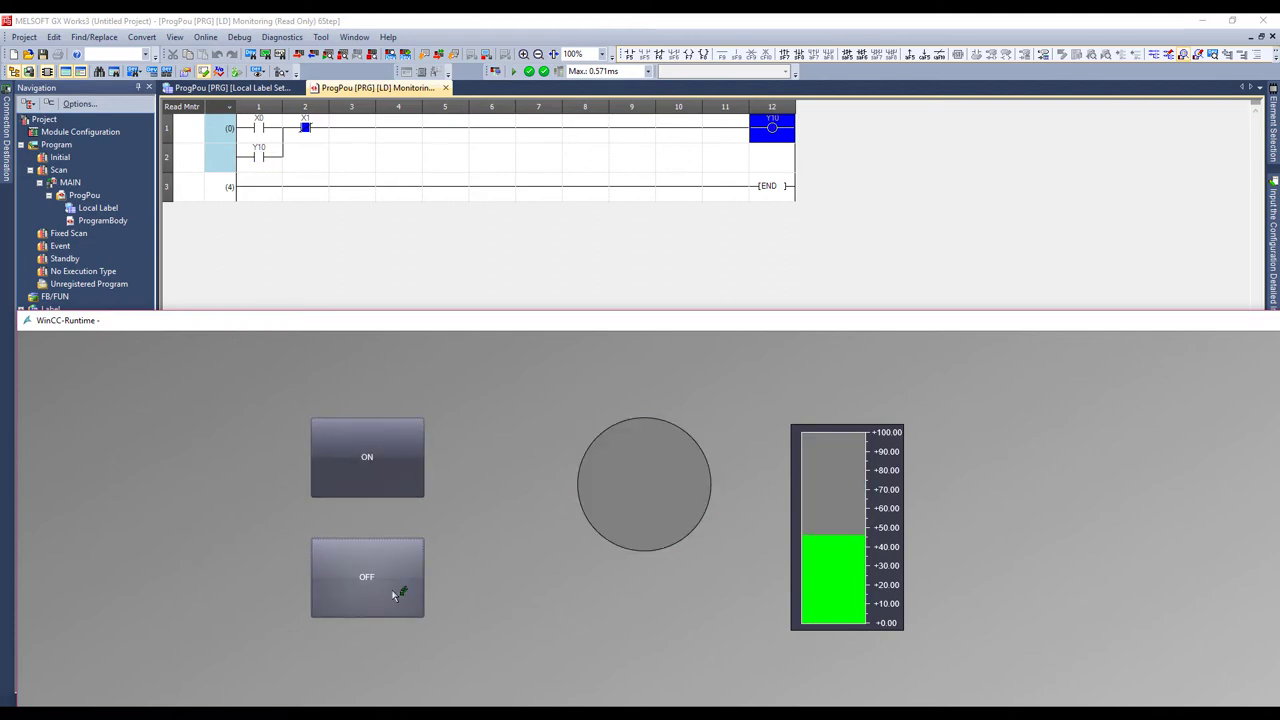
# - Close the runtime picture and minimize the ladder monitor window
pyautogui.click(1210, 320)
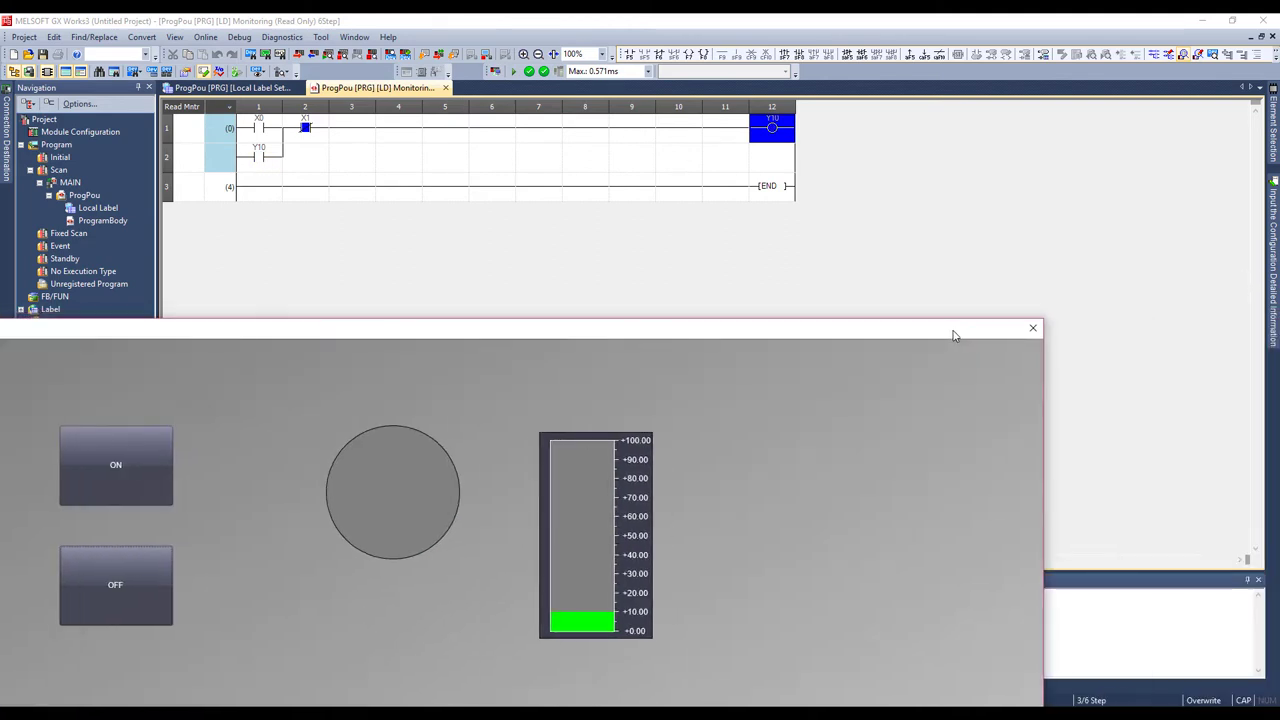
pyautogui.click(1033, 330)
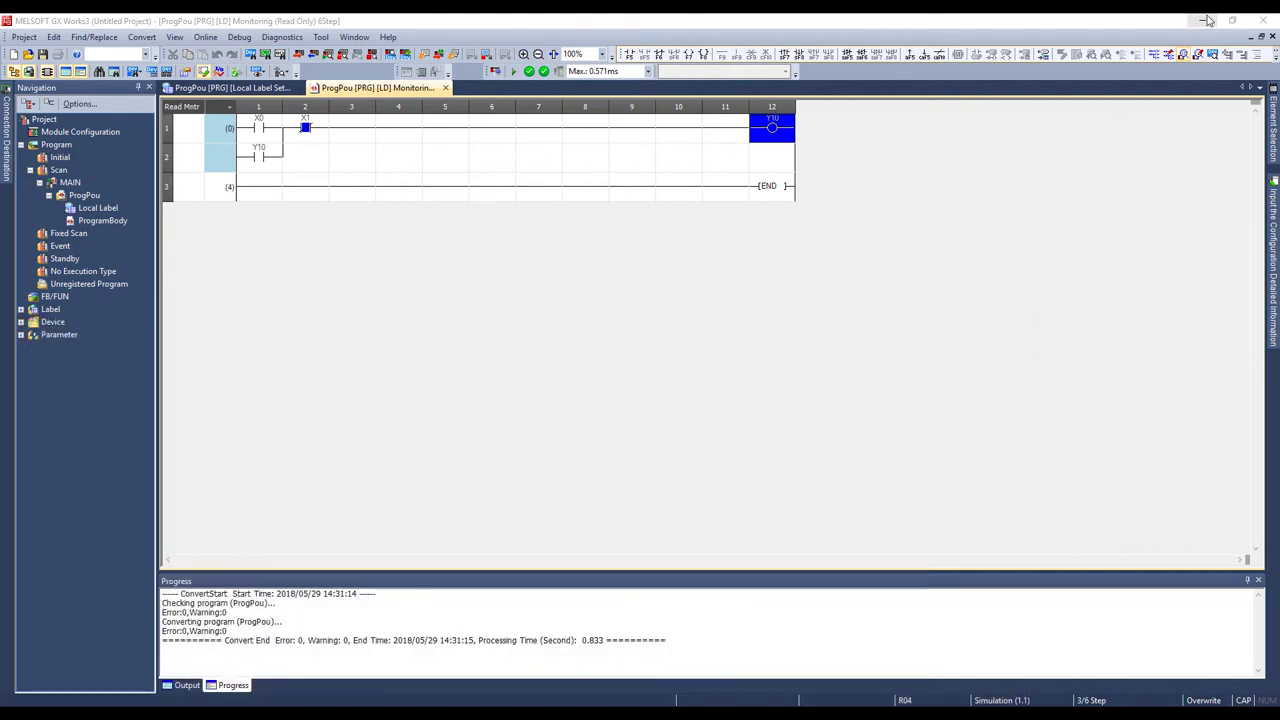
pyautogui.click(1206, 20)
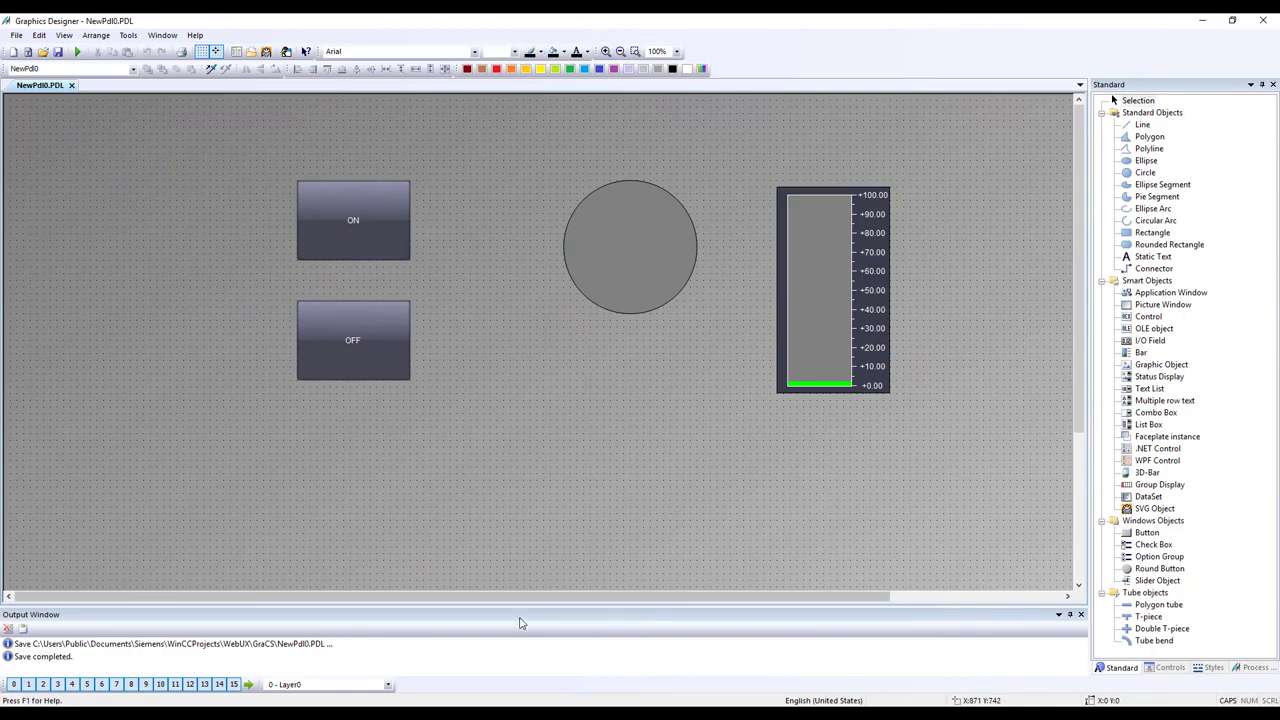
# - Deactivate the WebUX project in WinCC Explorer and open User Administrator
pyautogui.hotkey('alt', 'Tab')
pyautogui.click(51, 53)
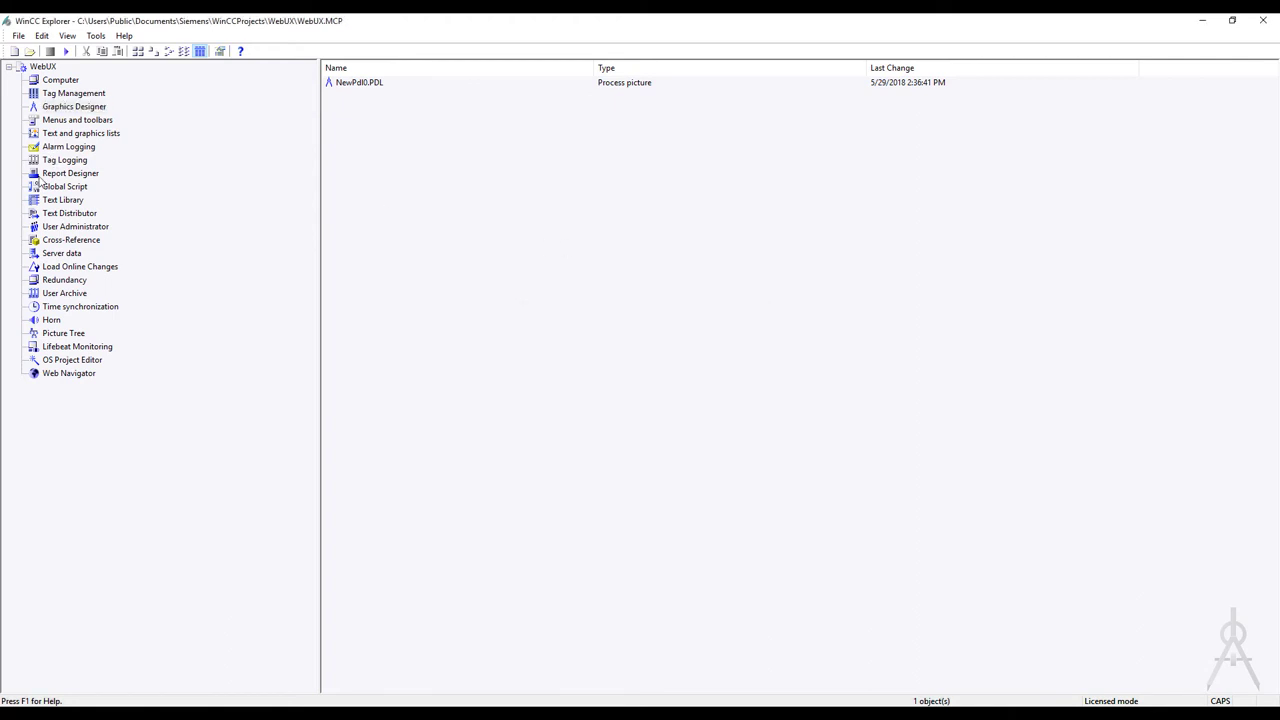
pyautogui.click(100, 227)
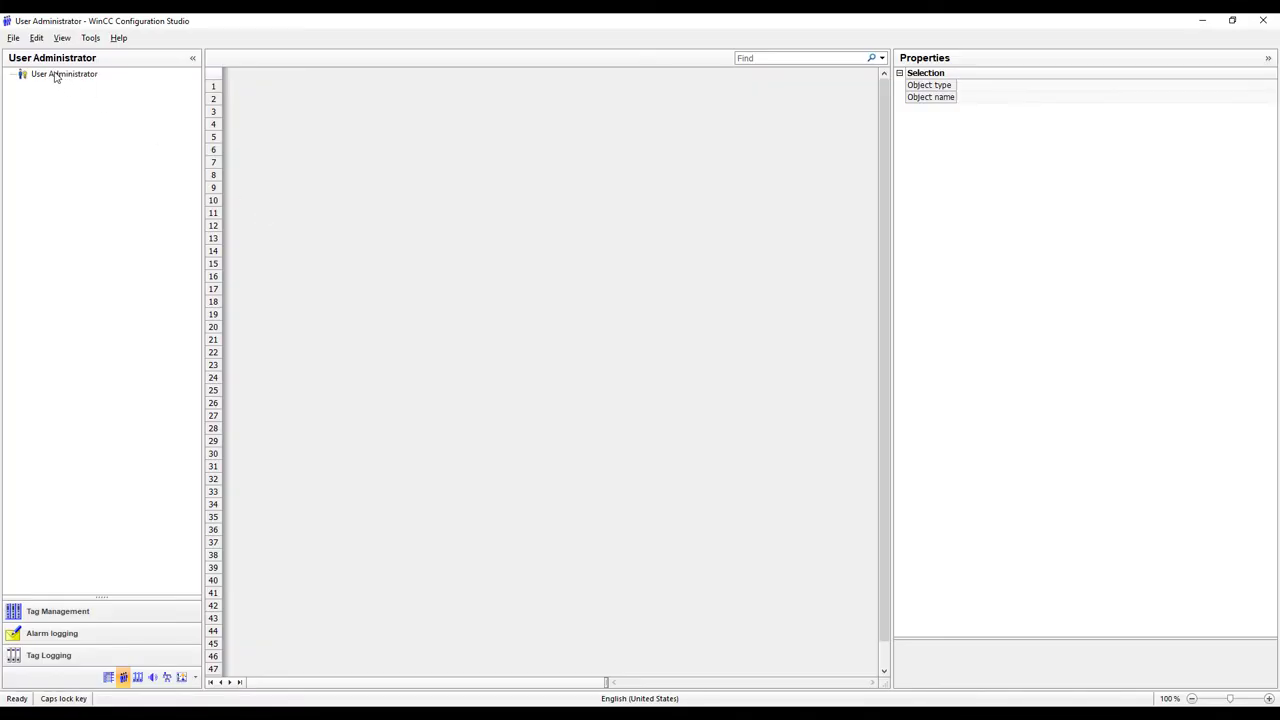
# - Add a new user User_1 to Administrator-Group
pyautogui.rightClick(60, 79)
pyautogui.click(47, 101)
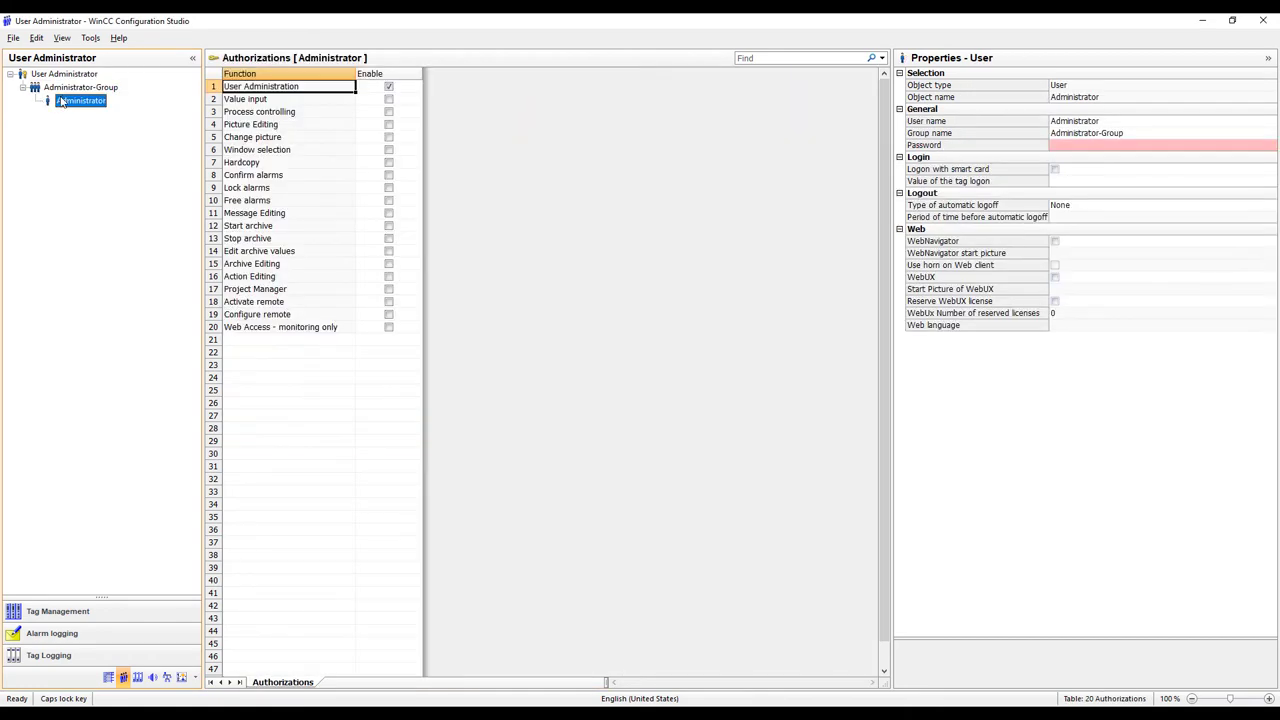
pyautogui.rightClick(76, 88)
pyautogui.click(100, 95)
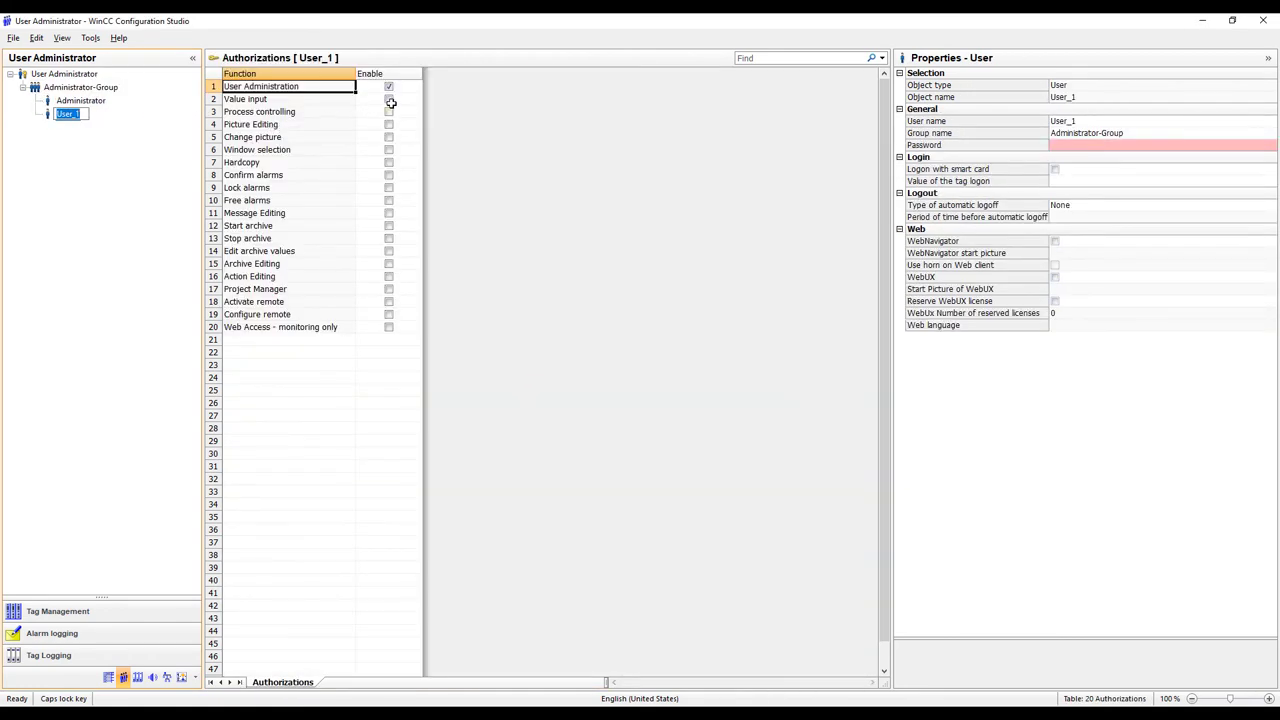
pyautogui.click(1128, 149)
# - Set and confirm a password for User_1
pyautogui.click(1273, 146)
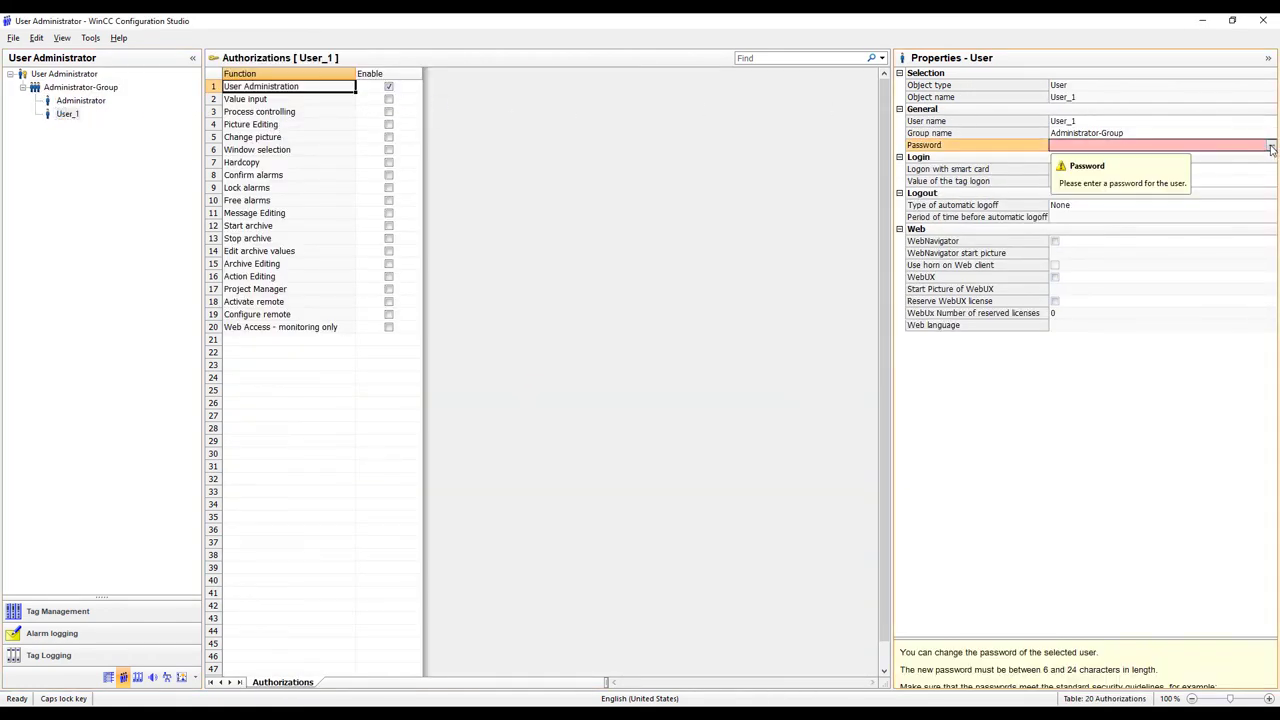
pyautogui.press('capslock')
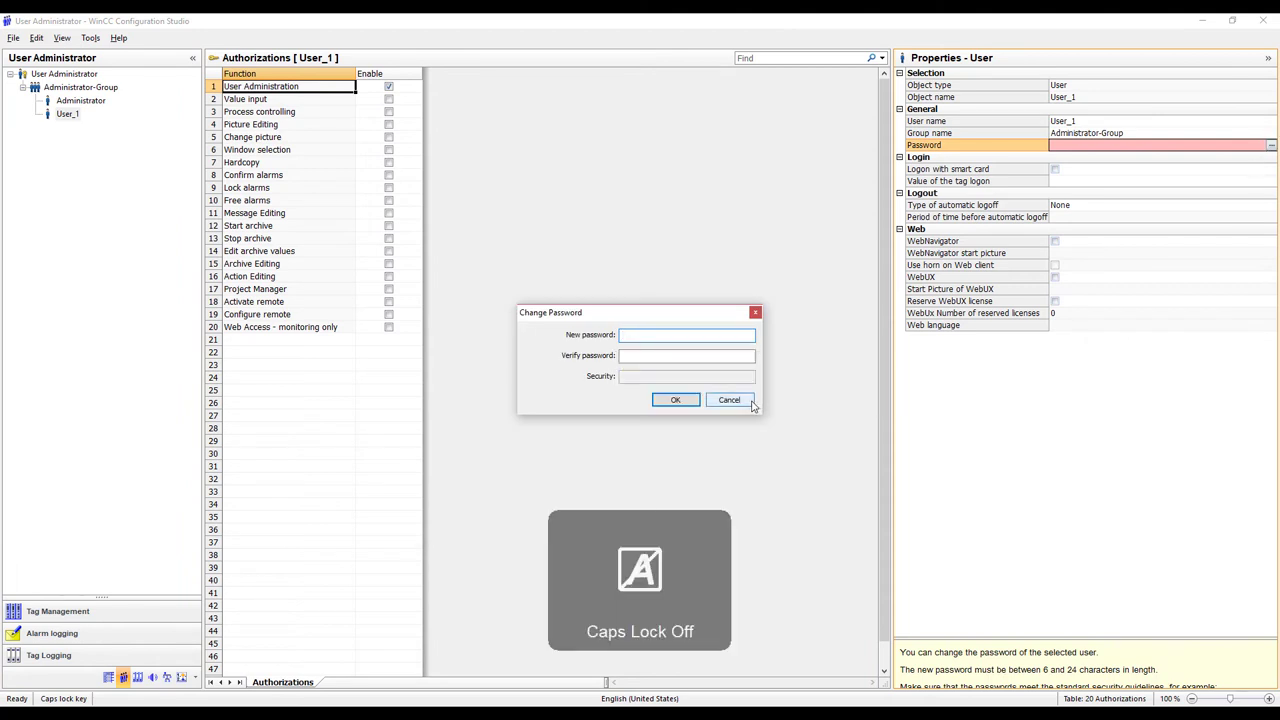
pyautogui.write('abcdef')
pyautogui.press('Tab')
pyautogui.write('abcde')
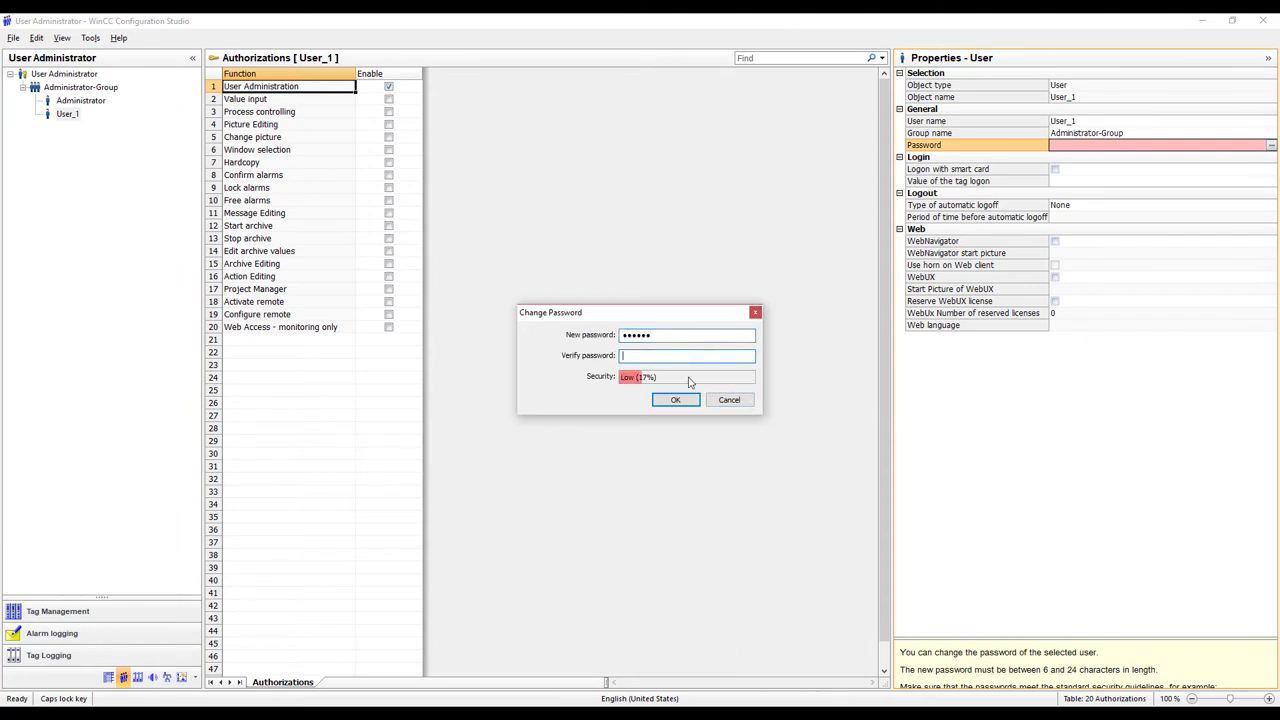
pyautogui.write('f')
pyautogui.click(686, 405)
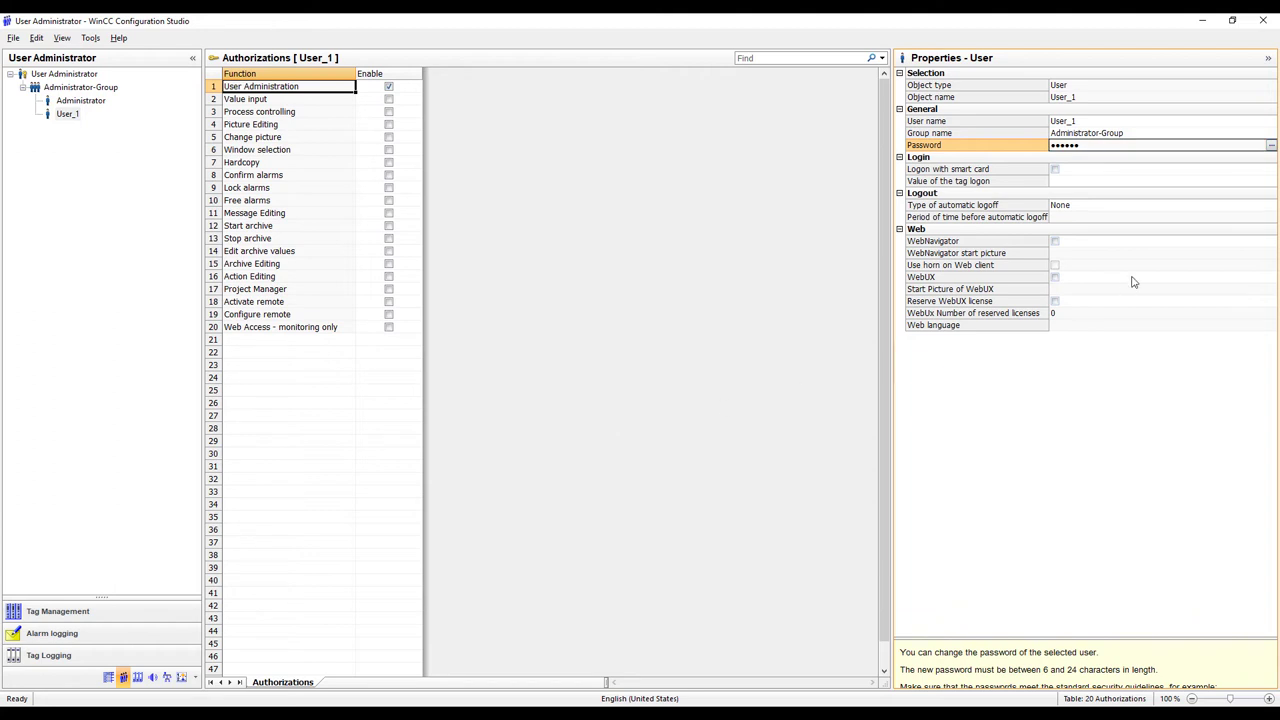
# - Enable WebUX and grant Value input, Picture Editing, Change picture, Window selection and Hardcopy
pyautogui.click(1055, 278)
pyautogui.click(1062, 292)
pyautogui.click(389, 99)
pyautogui.click(390, 124)
pyautogui.click(389, 124)
pyautogui.click(389, 137)
pyautogui.click(389, 149)
pyautogui.click(389, 162)
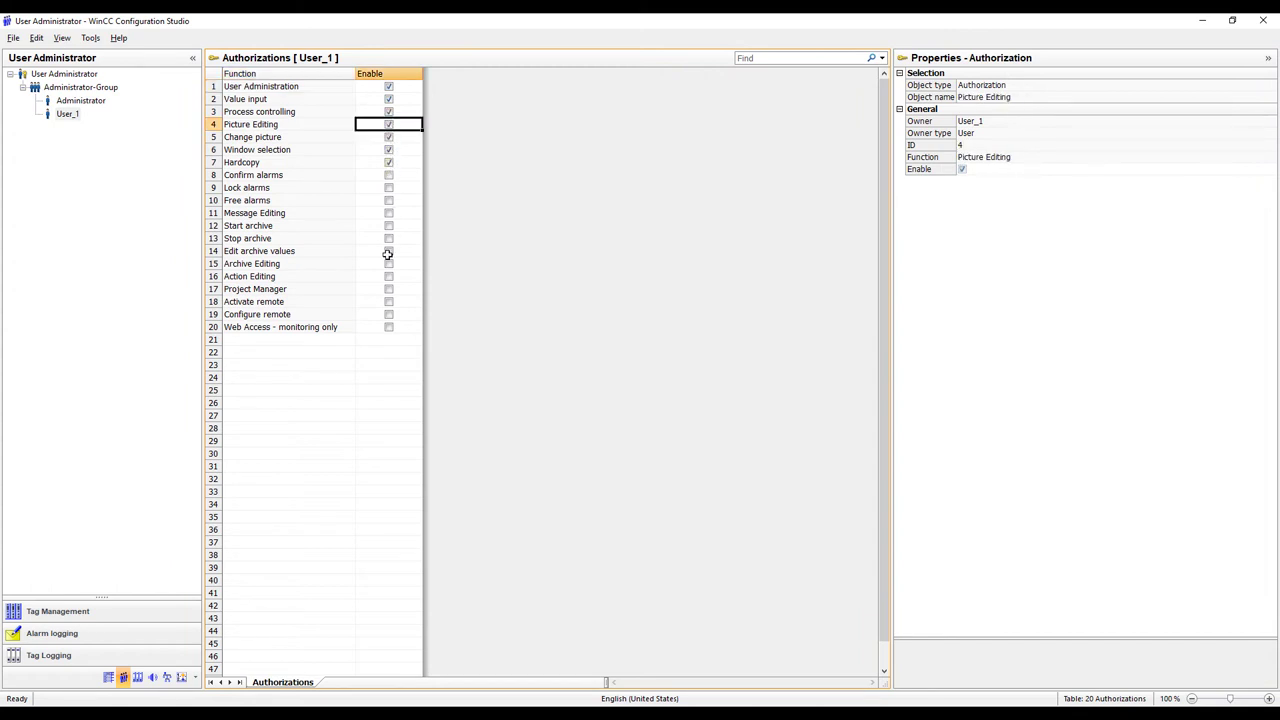
# - Grant Configure remote and Action Editing authorizations, then close the editor
pyautogui.click(393, 314)
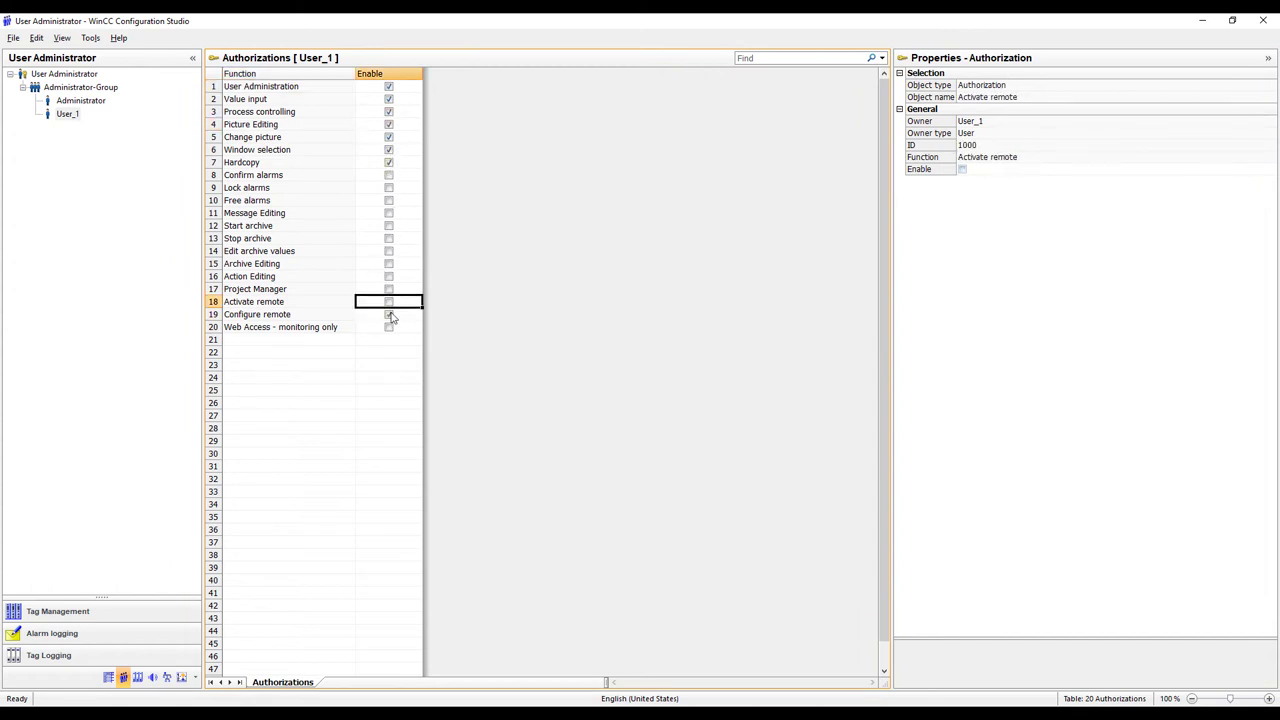
pyautogui.click(389, 276)
pyautogui.click(1263, 20)
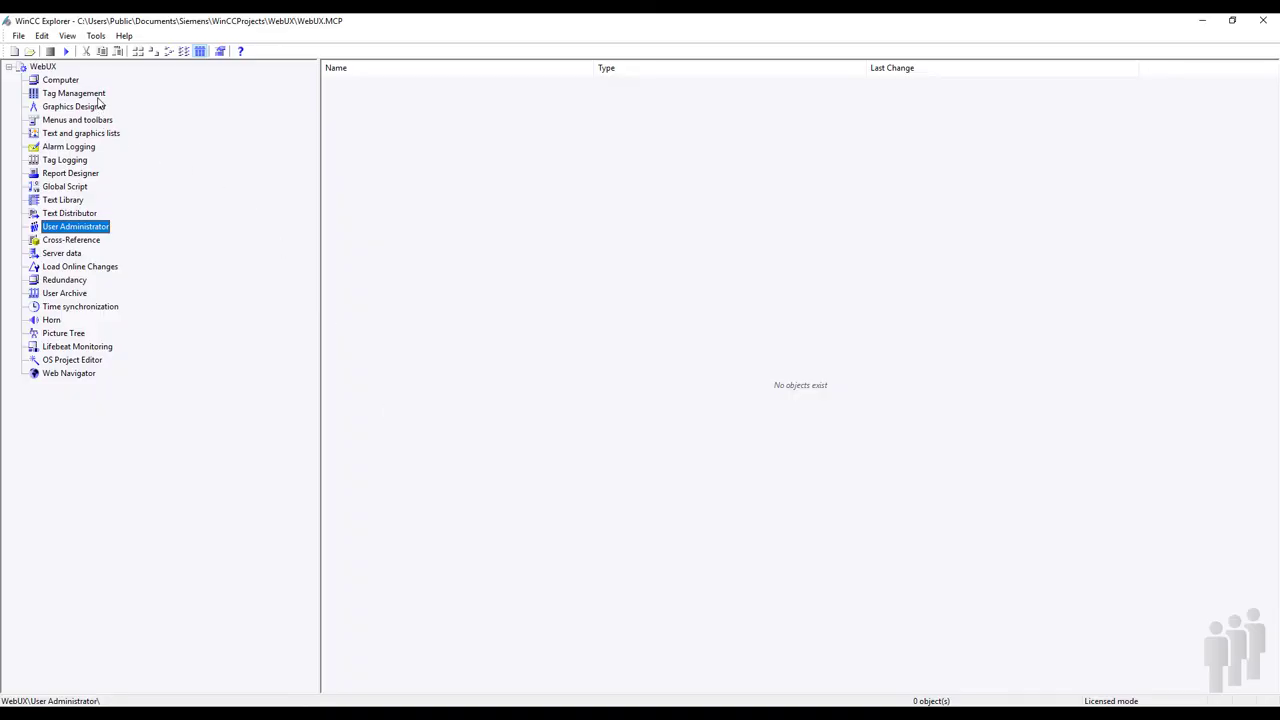
# - Make the NewPdl0.PDL picture web-enabled in WinCC Explorer
pyautogui.click(99, 104)
pyautogui.rightClick(391, 84)
pyautogui.rightClick(374, 89)
pyautogui.click(447, 167)
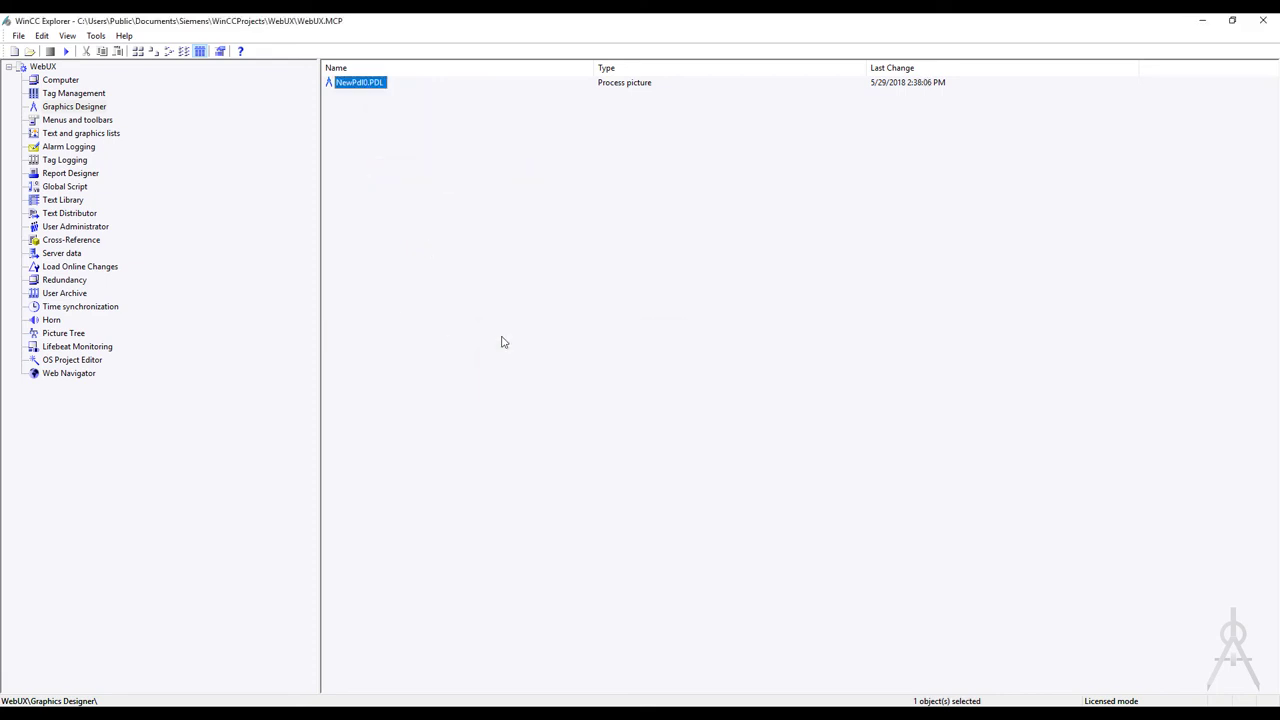
# - Enable WebUX for User_1 with NewPdl0 as start picture, then close the editor
pyautogui.click(86, 229)
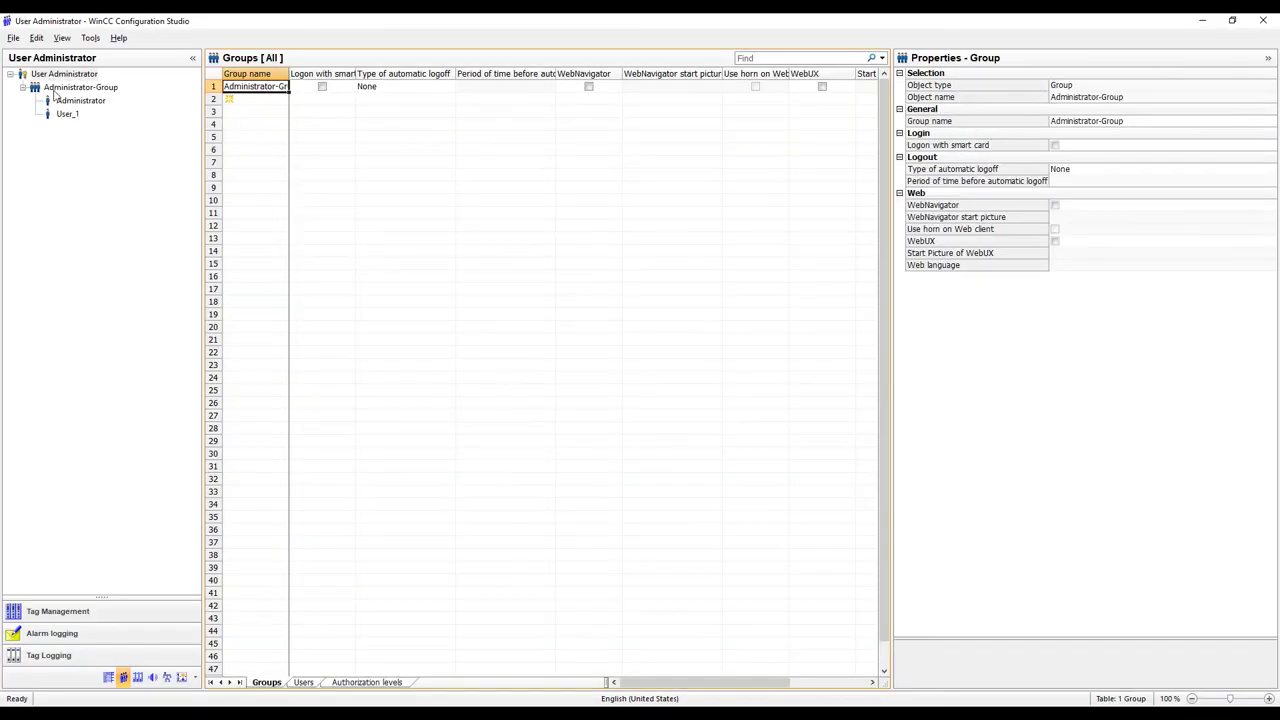
pyautogui.click(67, 114)
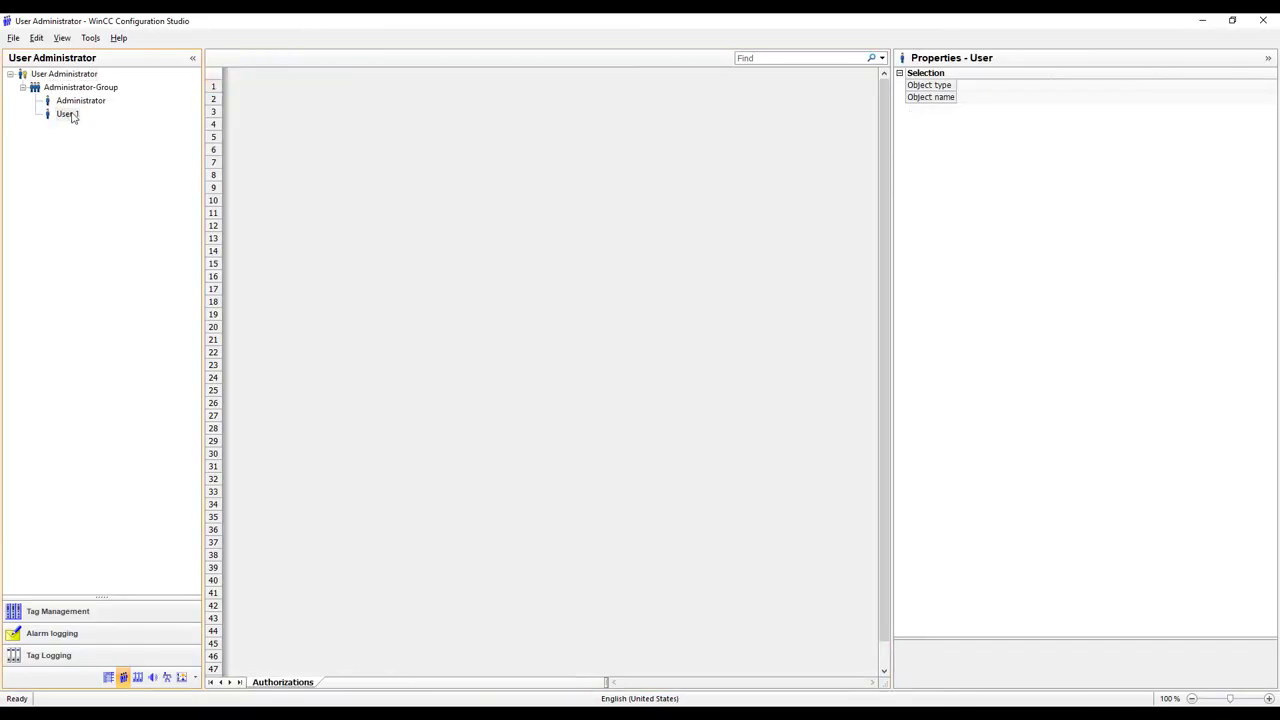
pyautogui.click(1055, 277)
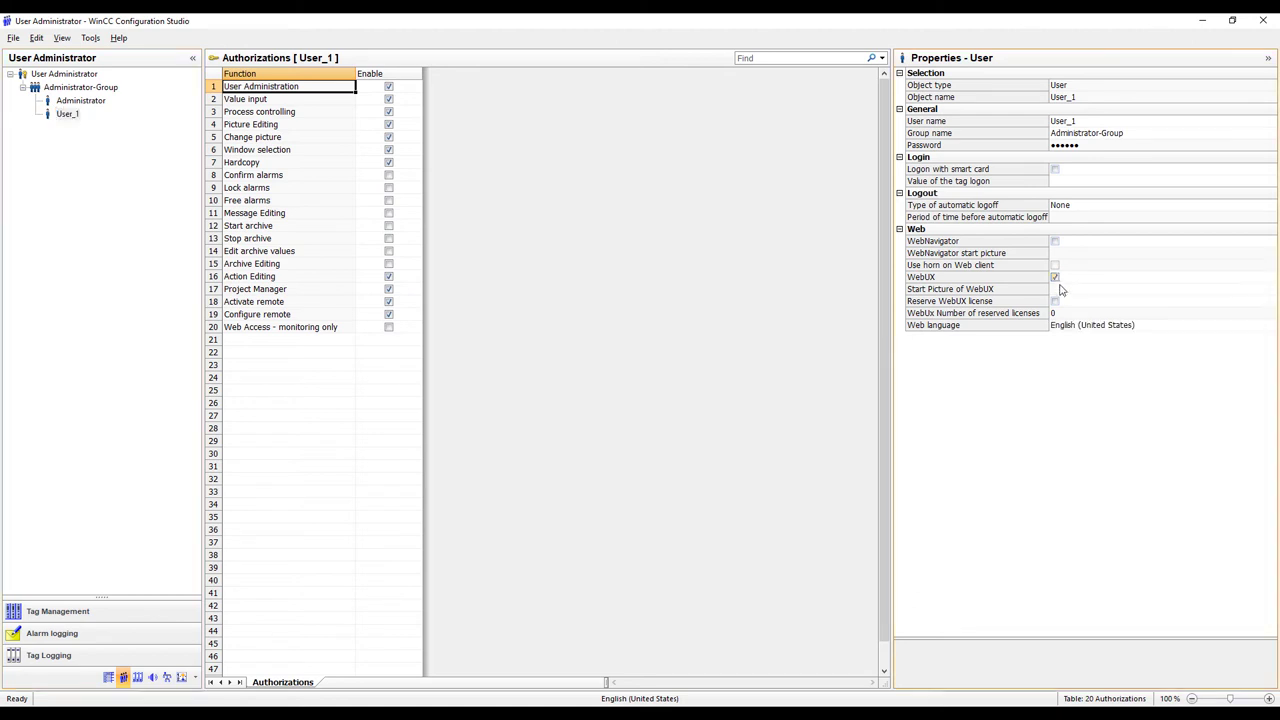
pyautogui.click(1160, 289)
pyautogui.click(1270, 290)
pyautogui.click(1220, 301)
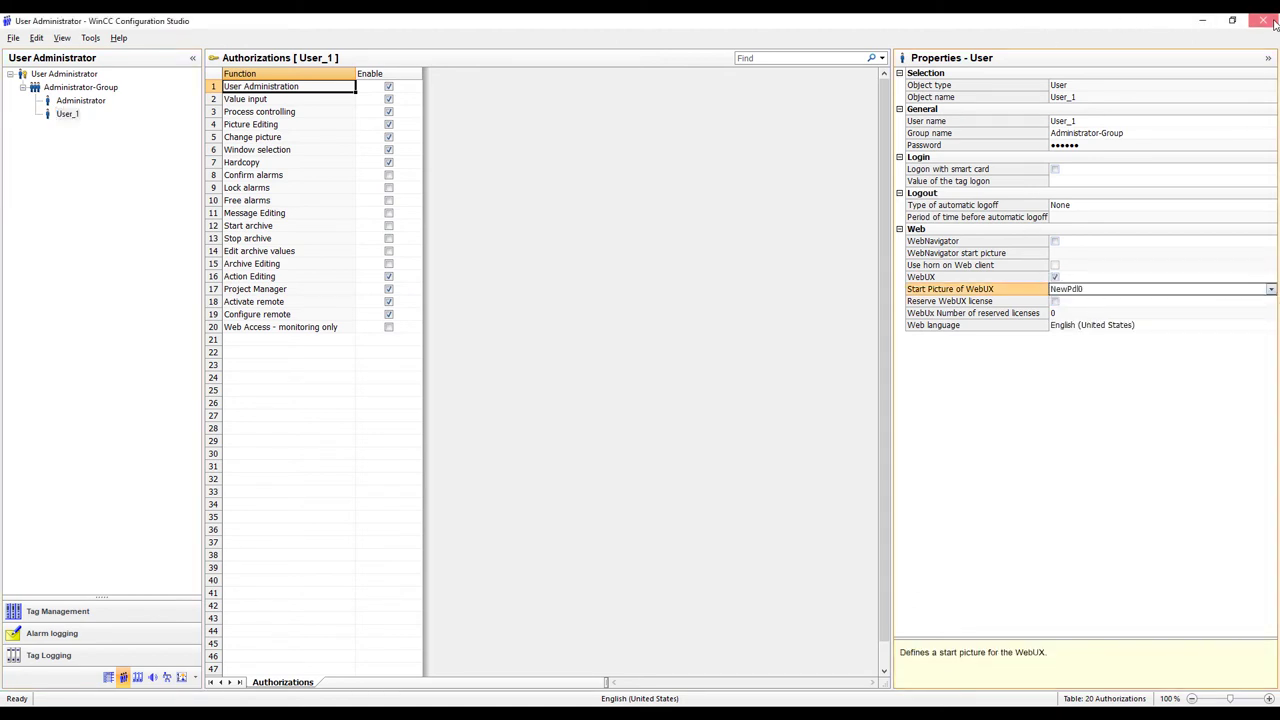
pyautogui.click(1263, 20)
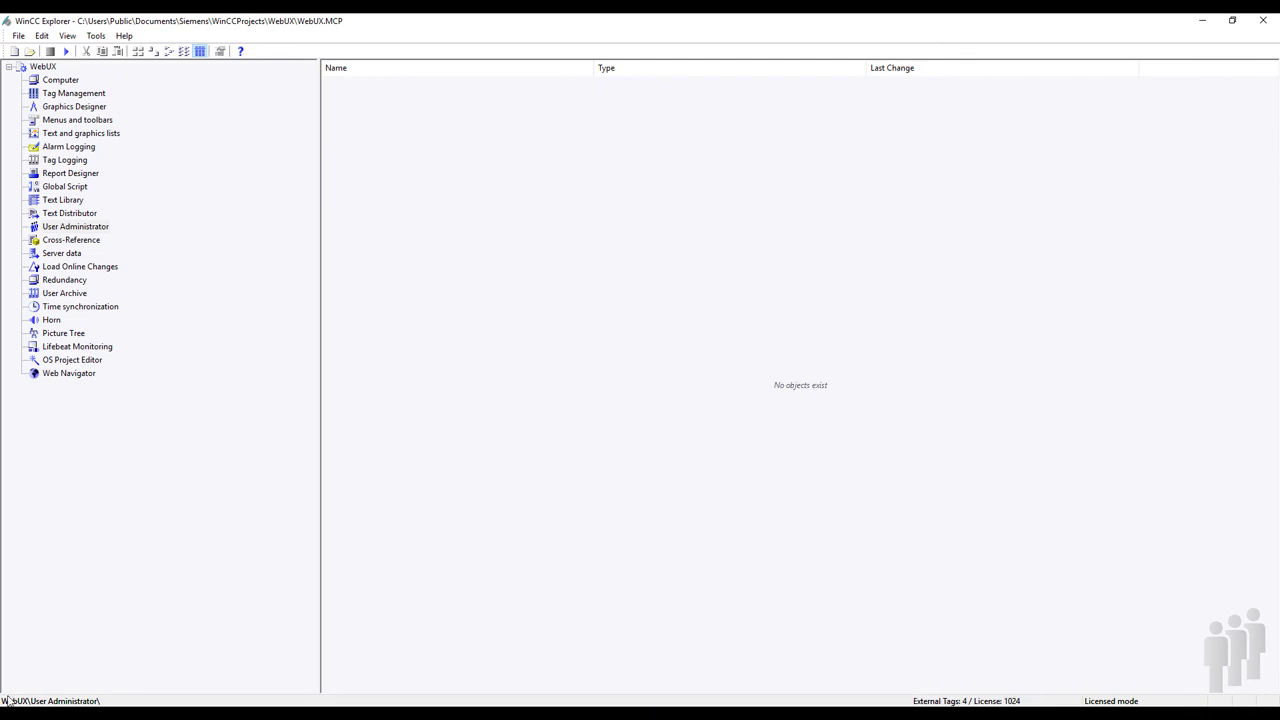
# - Create a self-signed WebUX certificate in IIS Manager, then search Windows for 'web ux'
pyautogui.click(643, 704)
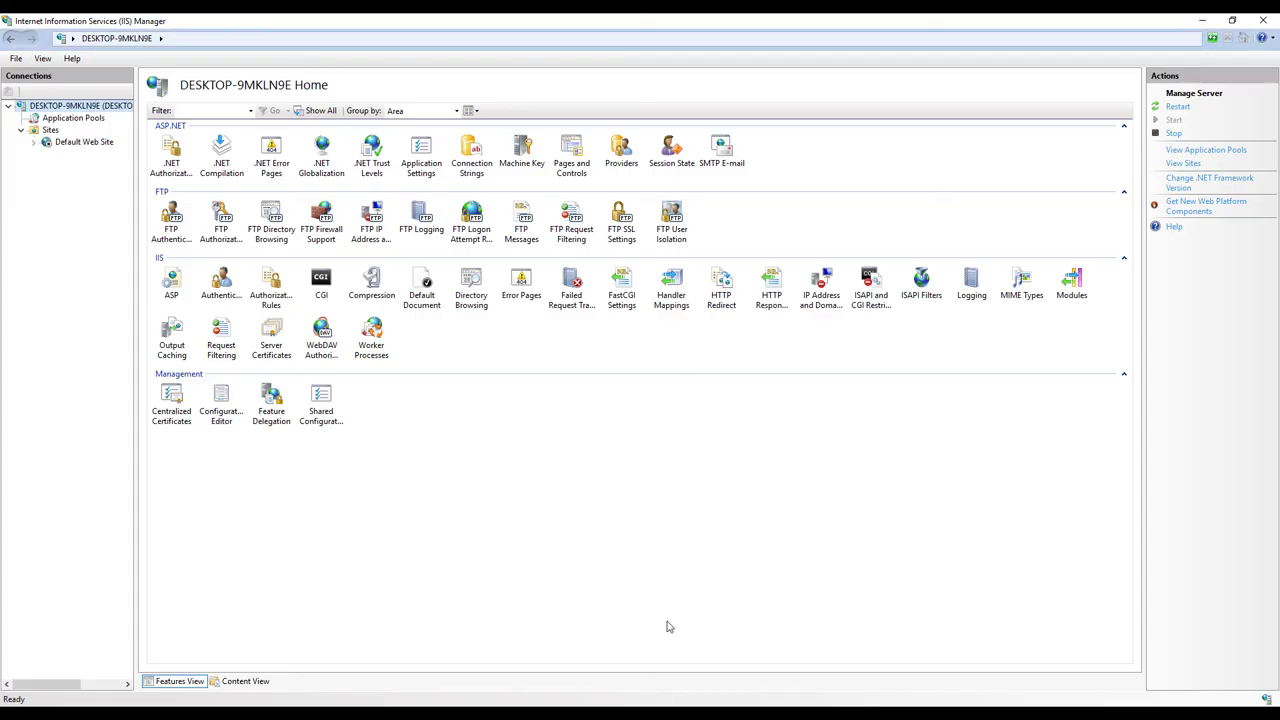
pyautogui.doubleClick(271, 338)
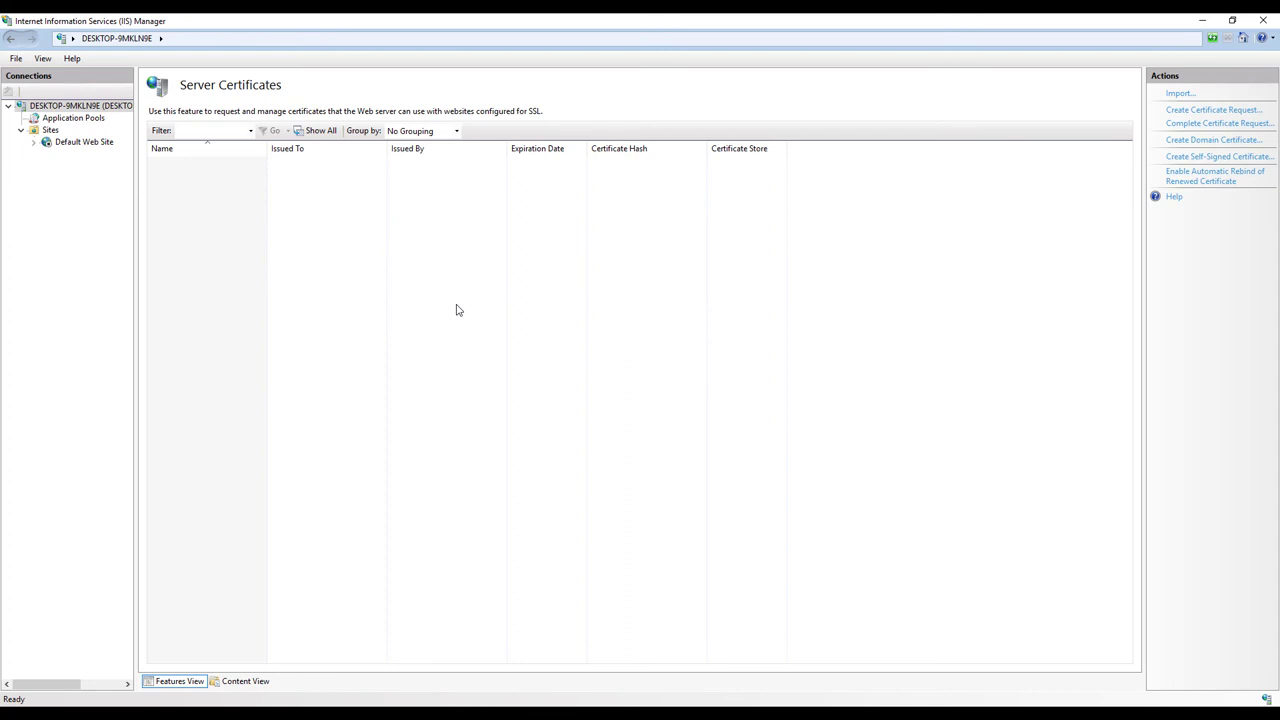
pyautogui.rightClick(331, 231)
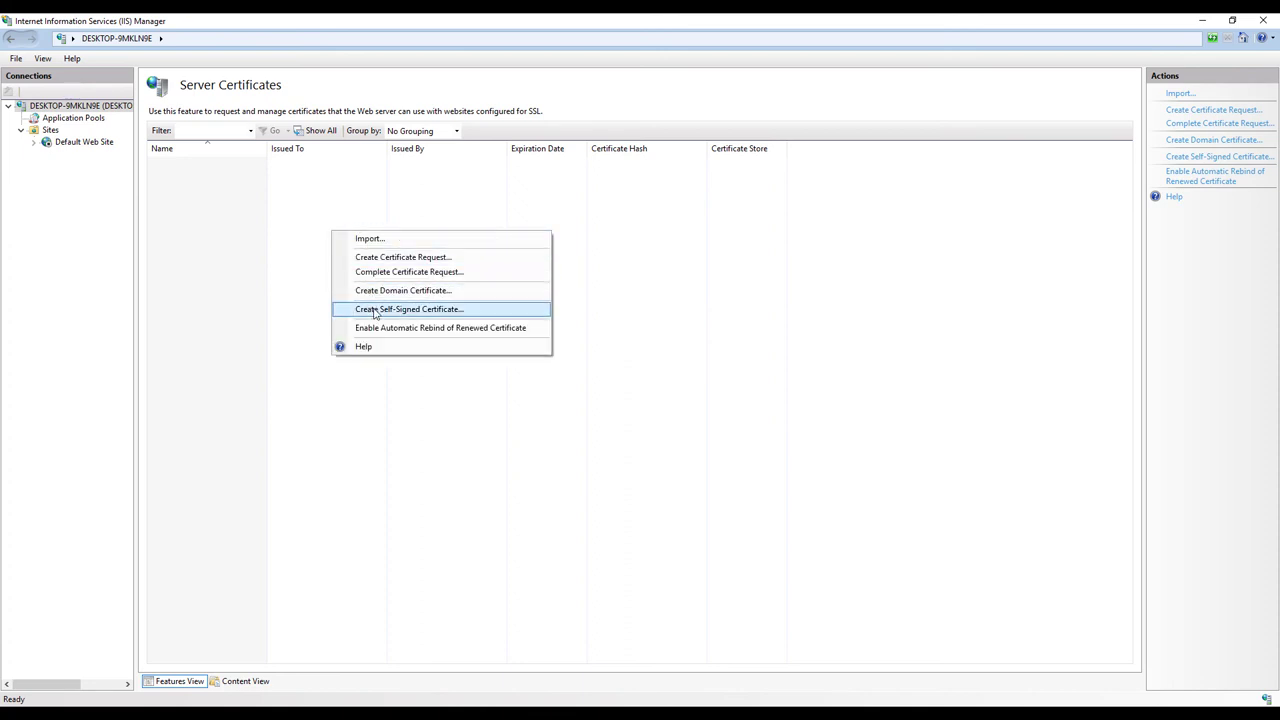
pyautogui.click(502, 313)
pyautogui.write('WebUX')
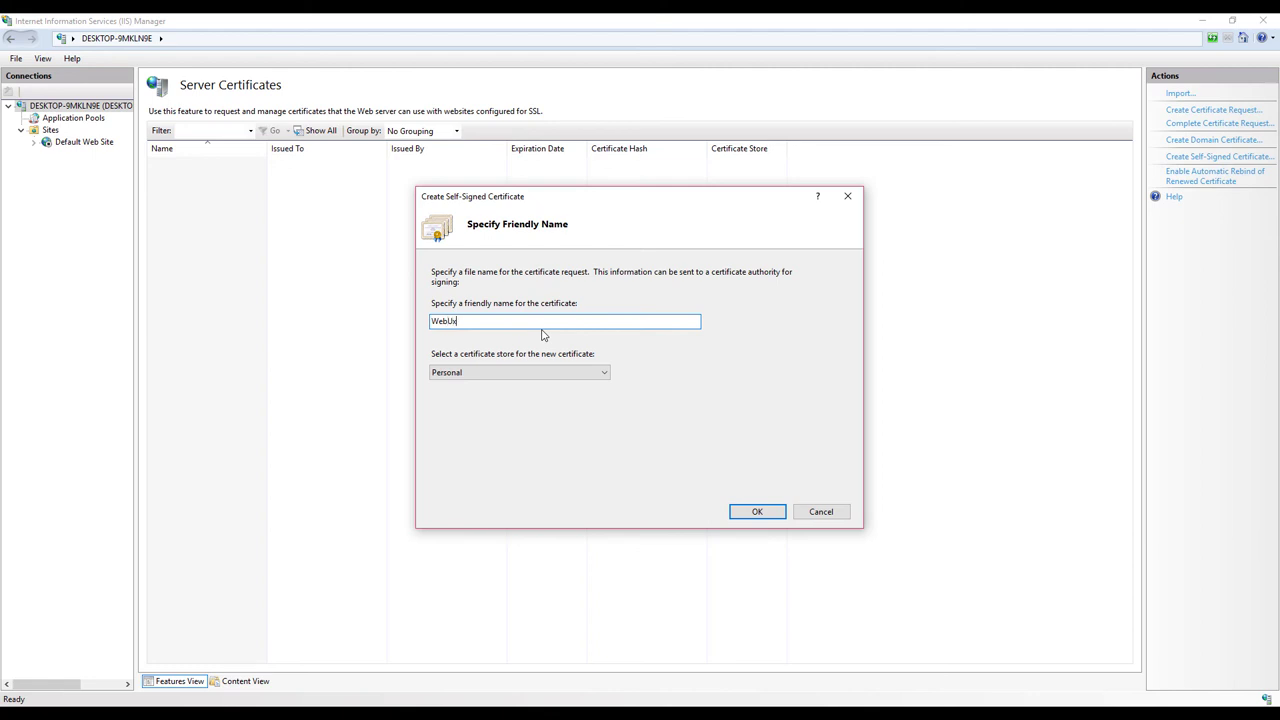
pyautogui.click(750, 513)
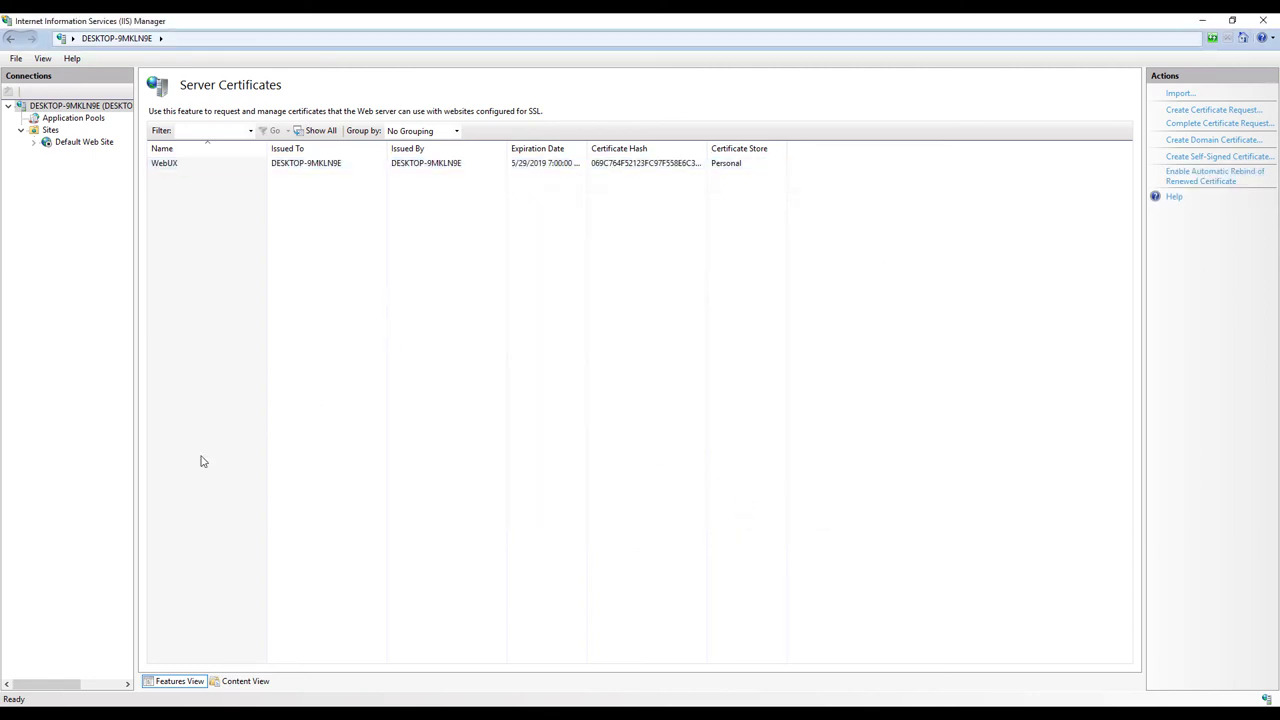
pyautogui.press('super')
pyautogui.write('web ux')
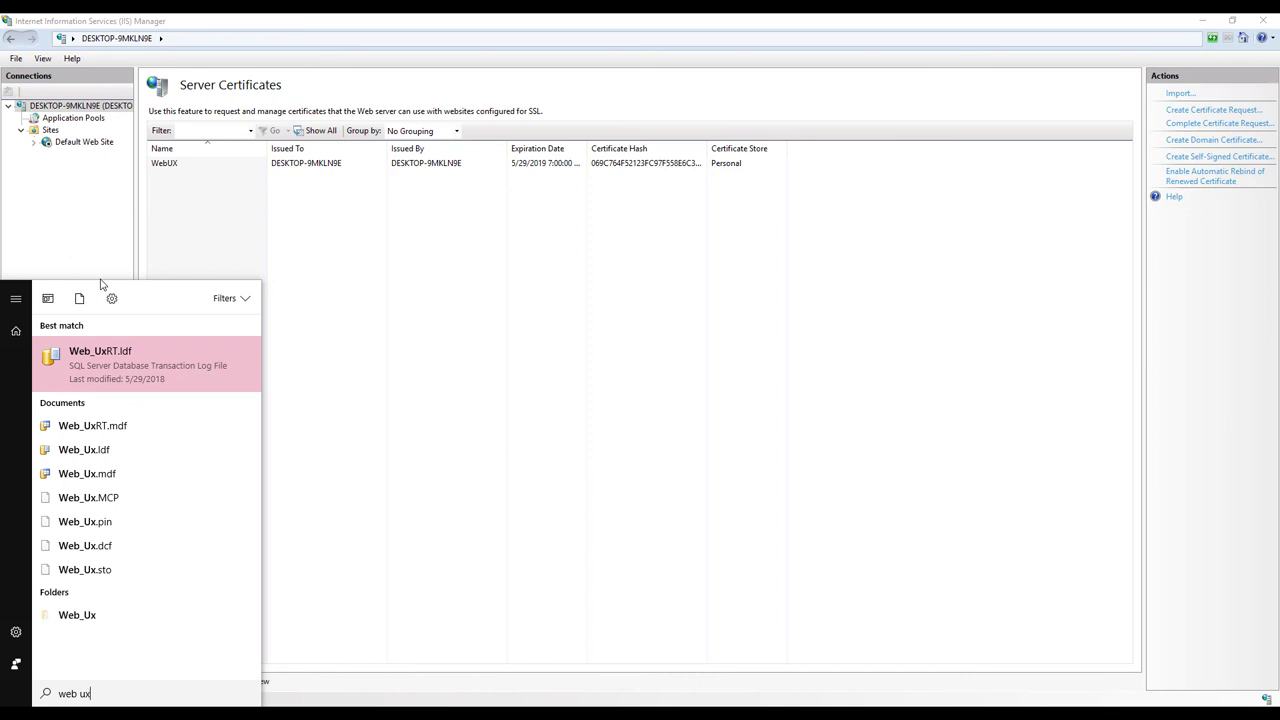
# - Launch the WebUX Configurator and apply the standard configuration with a port 443 website
pyautogui.press('BackSpace')
pyautogui.press('BackSpace')
pyautogui.press('BackSpace')
pyautogui.write('ux')
pyautogui.click(115, 356)
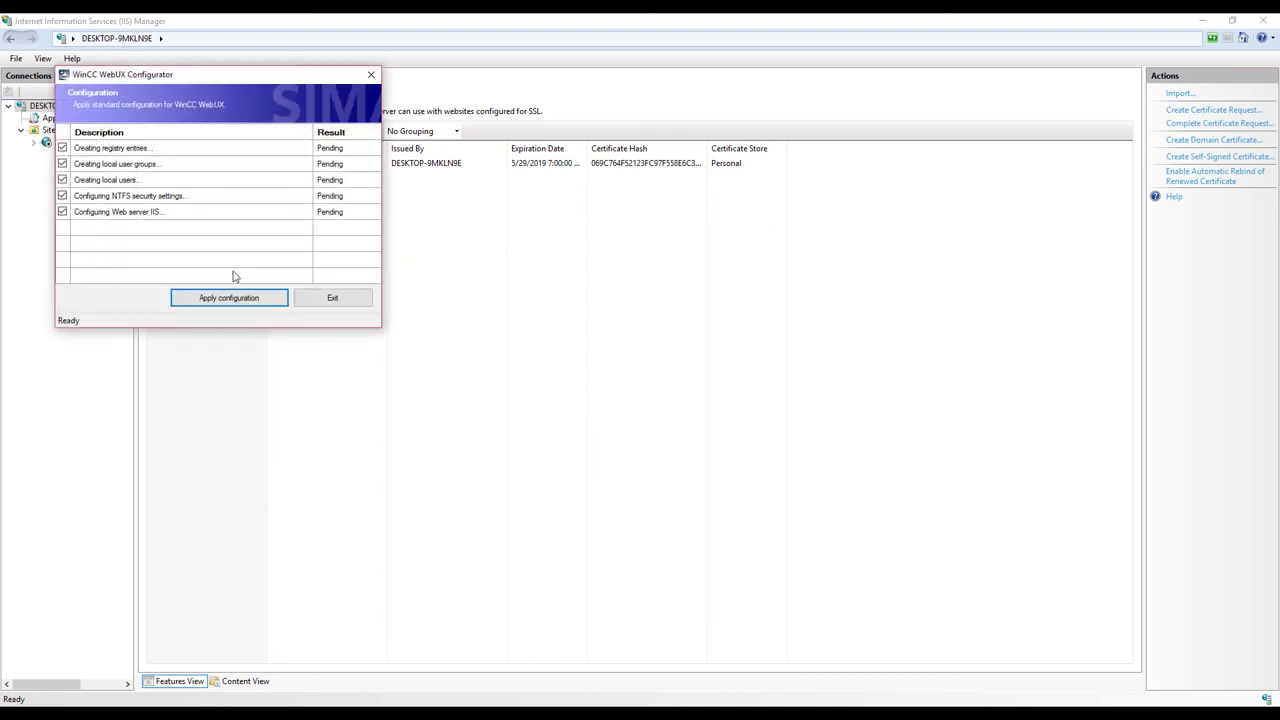
pyautogui.click(247, 299)
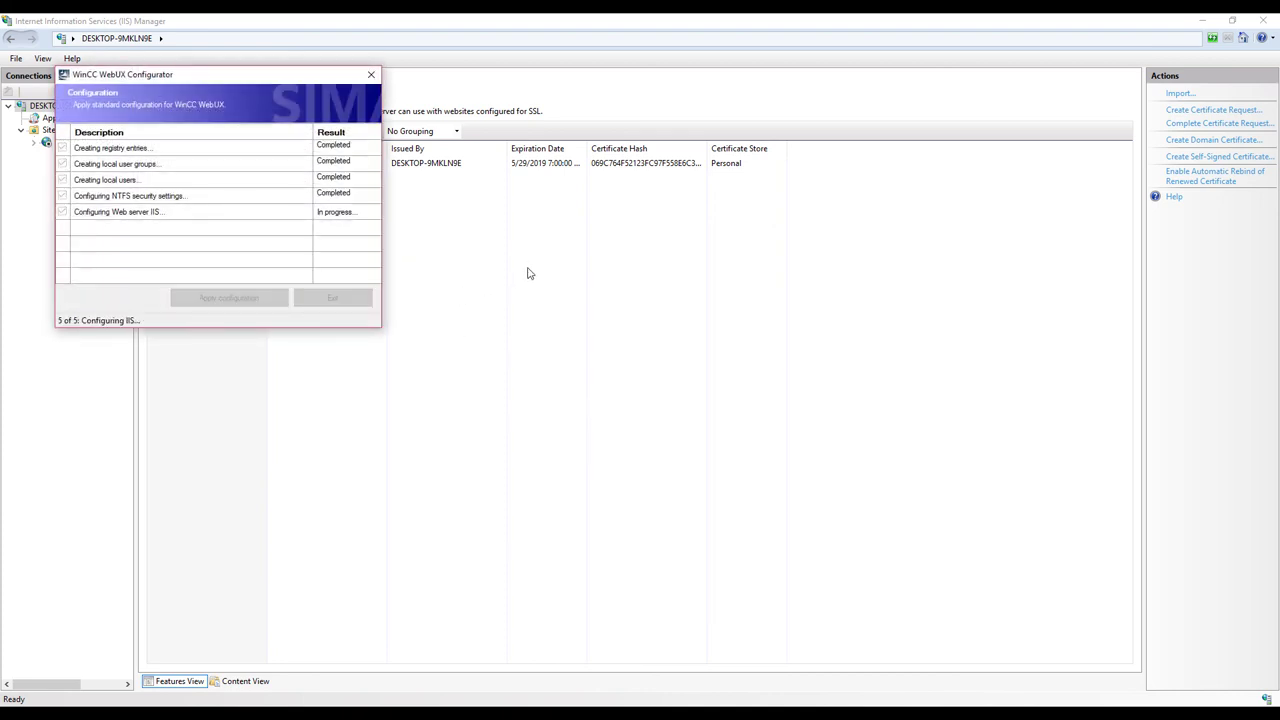
pyautogui.moveTo(193, 93); pyautogui.dragTo(828, 163)
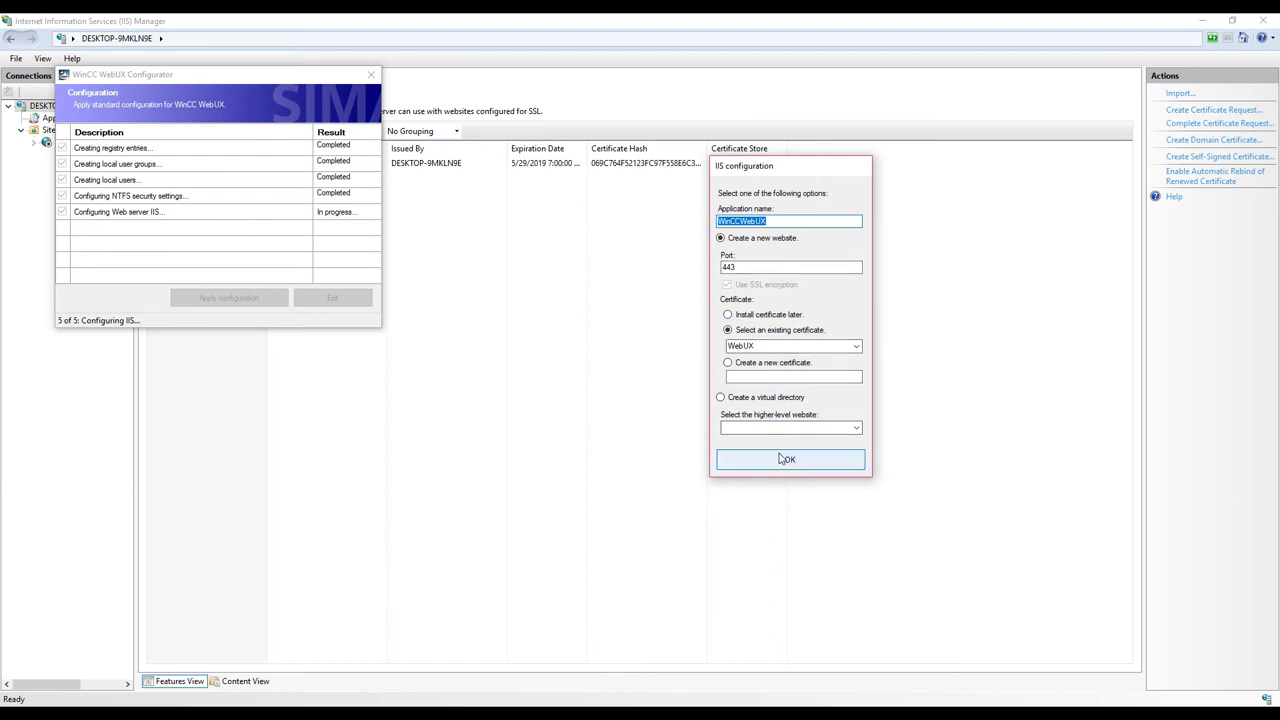
pyautogui.click(788, 460)
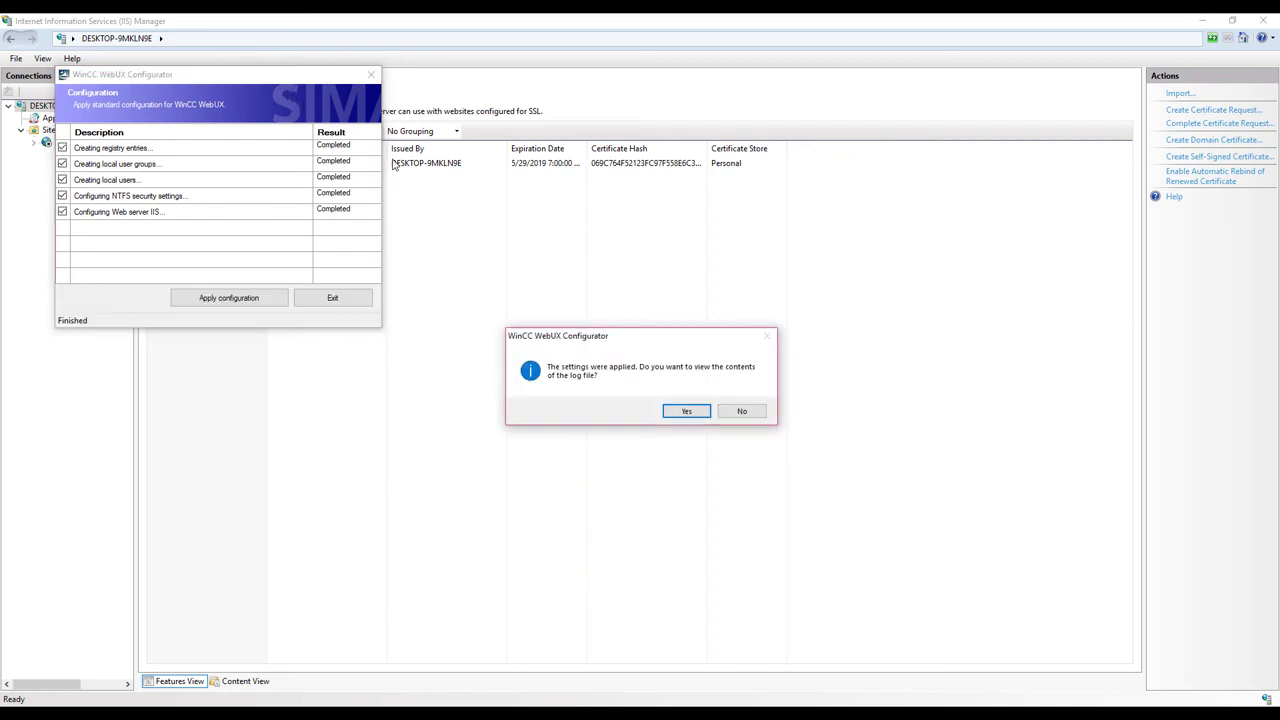
# - Review the configurator log, exit the configurator, and check the IIS site list
pyautogui.click(676, 411)
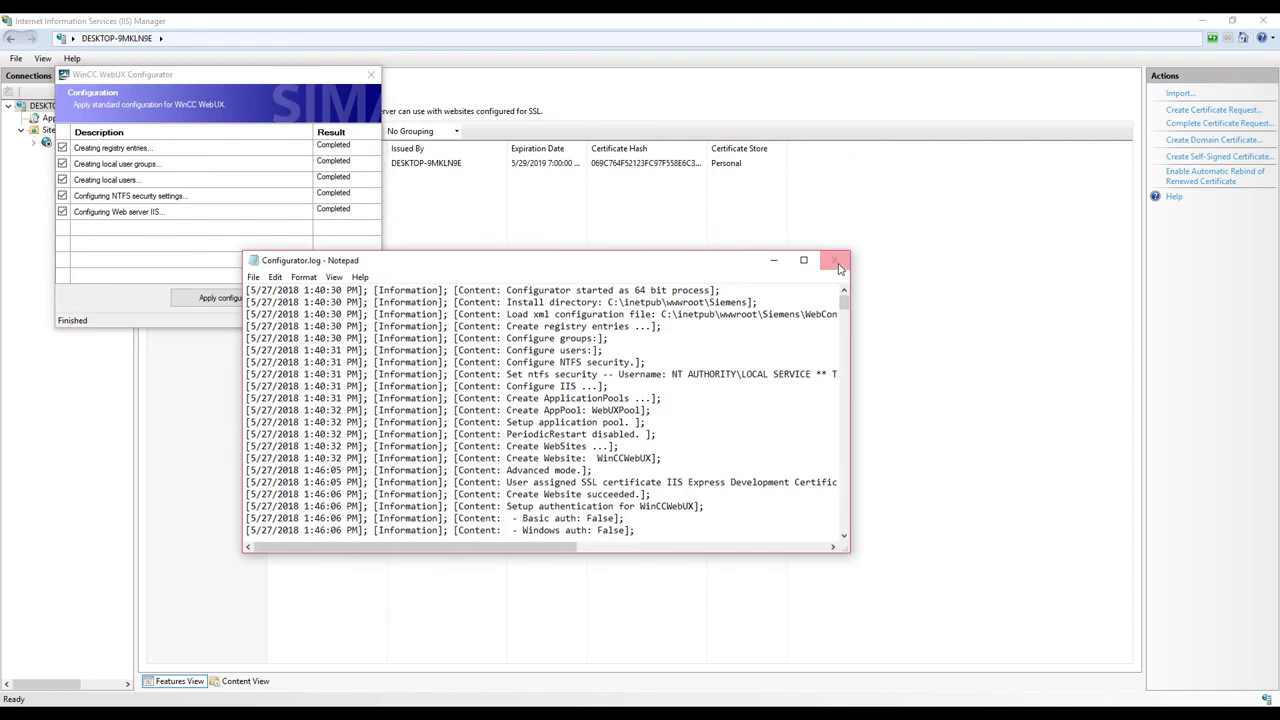
pyautogui.click(834, 260)
pyautogui.click(357, 302)
pyautogui.click(22, 131)
pyautogui.click(22, 131)
pyautogui.rightClick(38, 104)
# - Assign IP address 192.168.1.51 to the WinCCWebUX site's https binding on port 443
pyautogui.click(56, 110)
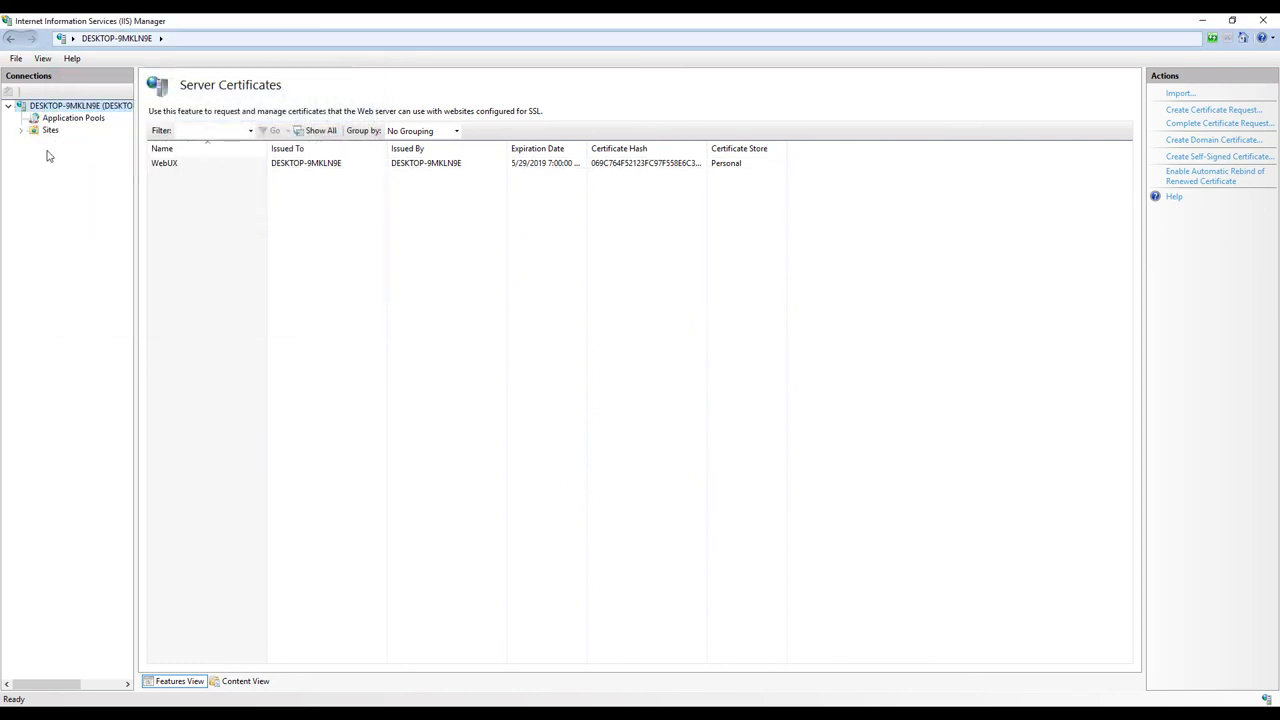
pyautogui.click(22, 131)
pyautogui.click(75, 154)
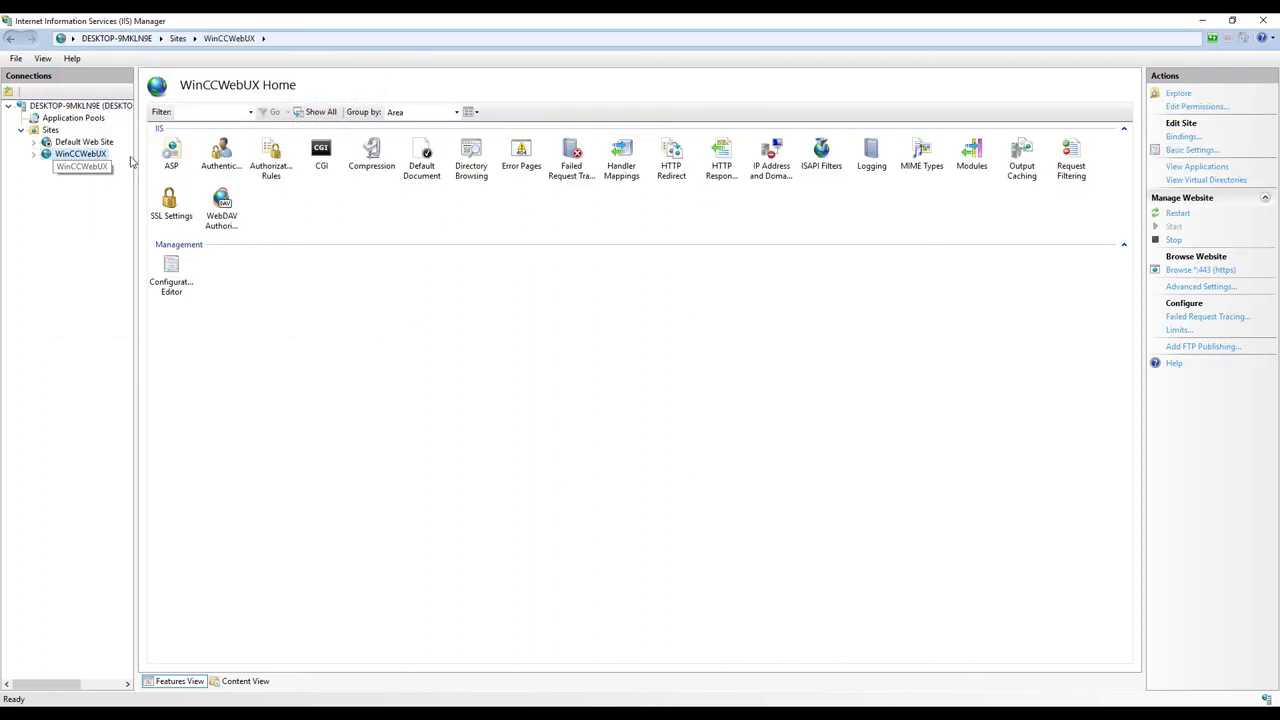
pyautogui.rightClick(70, 156)
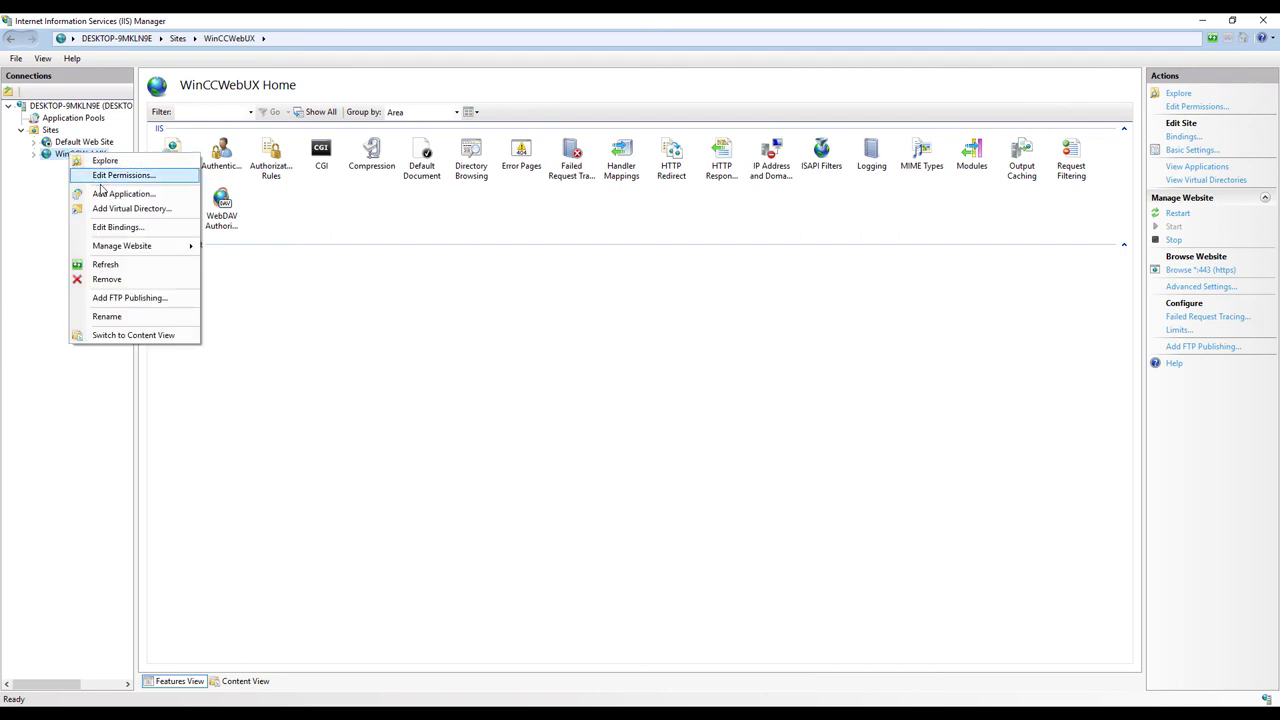
pyautogui.click(118, 226)
pyautogui.doubleClick(500, 285)
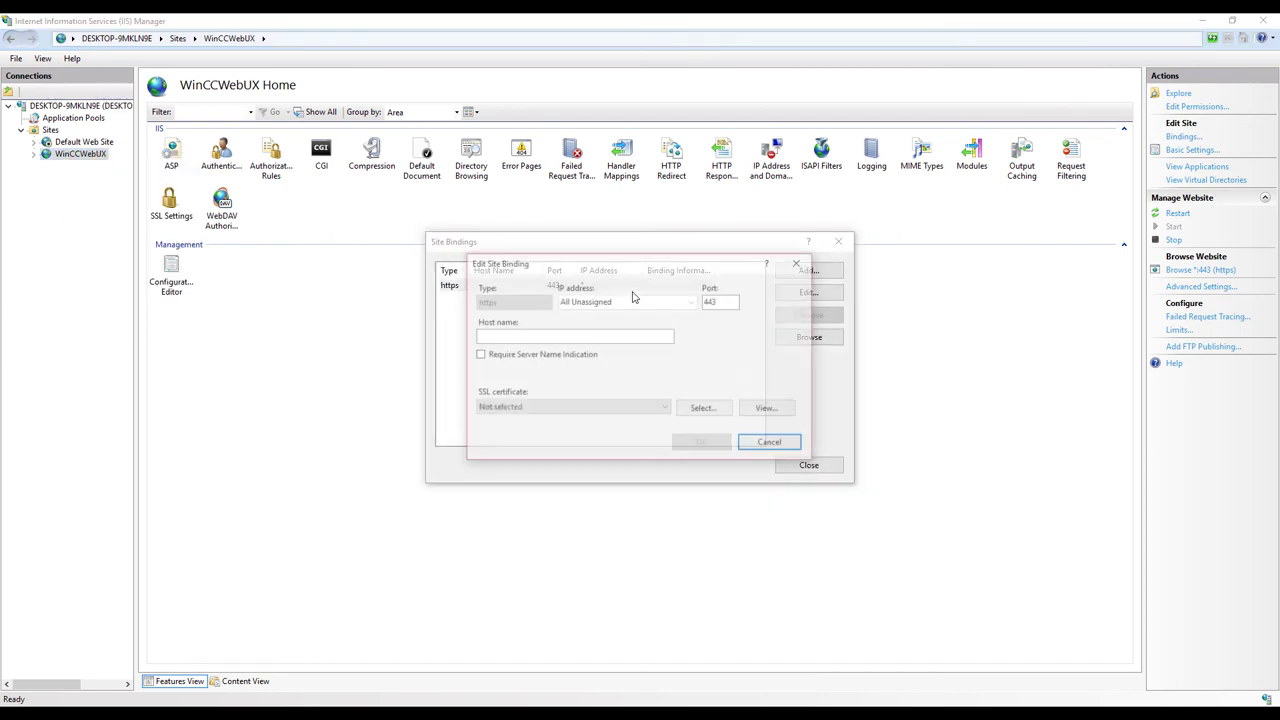
pyautogui.click(691, 301)
pyautogui.click(674, 325)
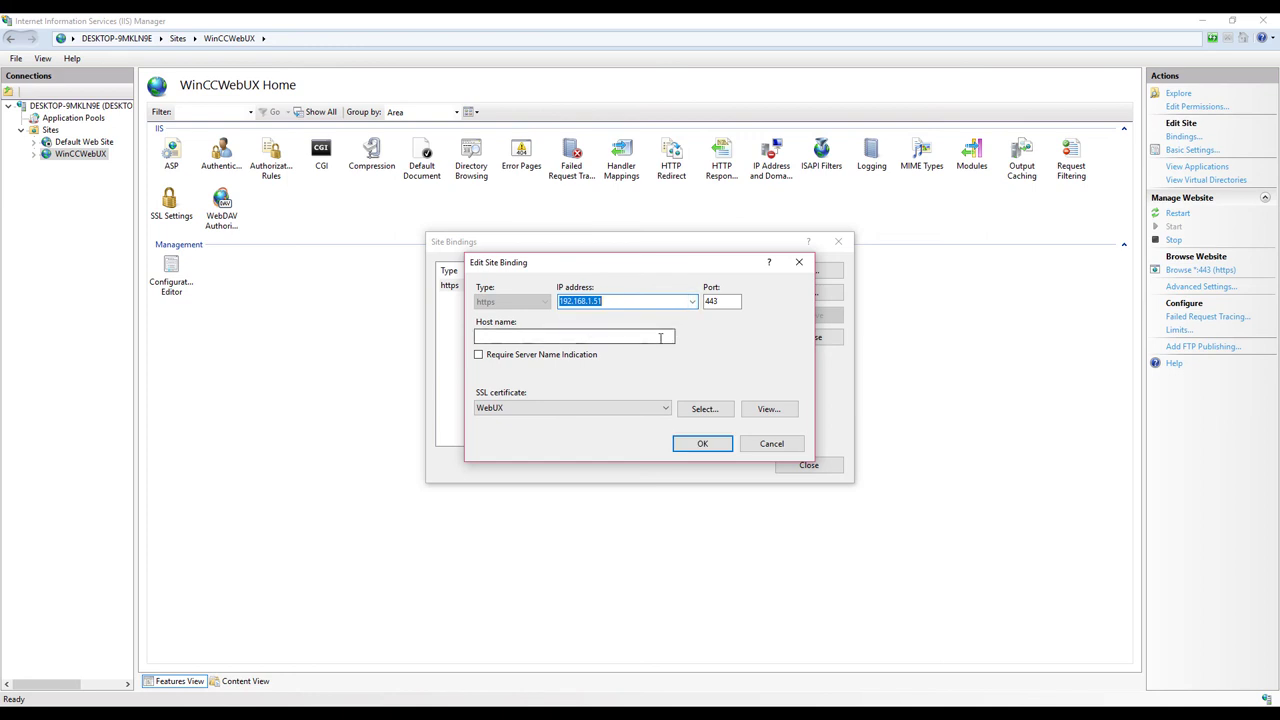
pyautogui.click(703, 446)
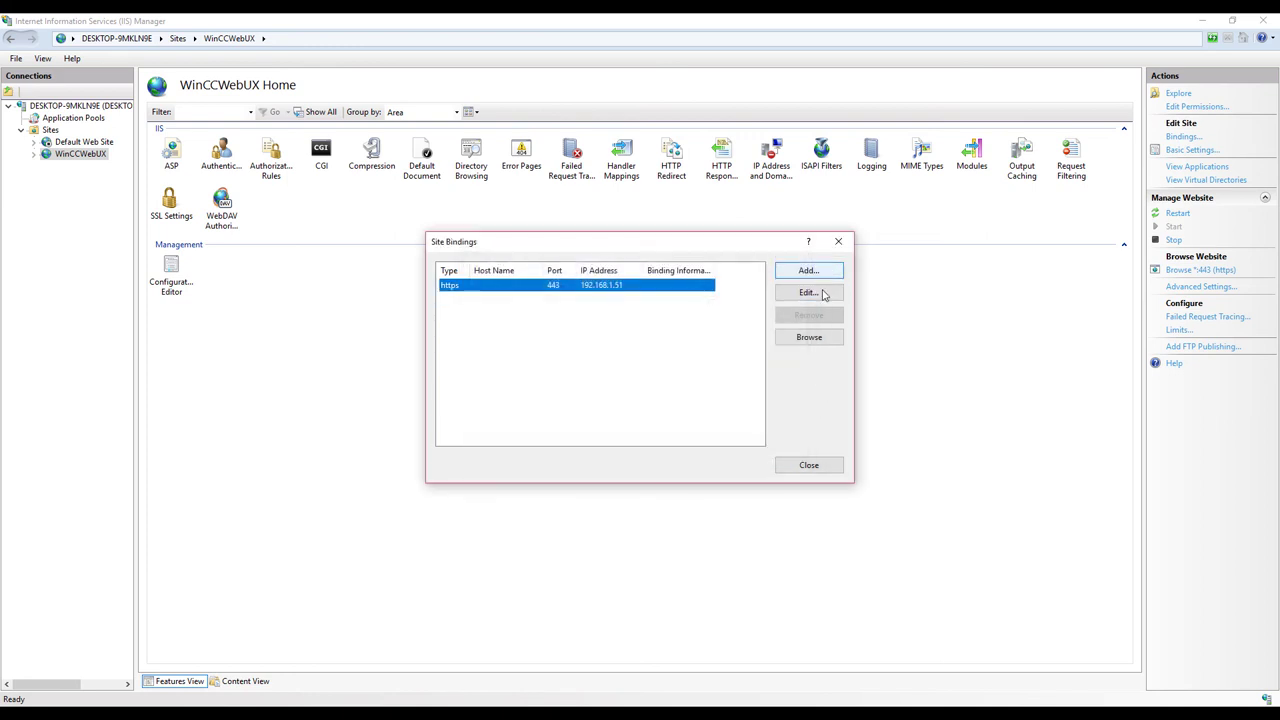
pyautogui.click(809, 466)
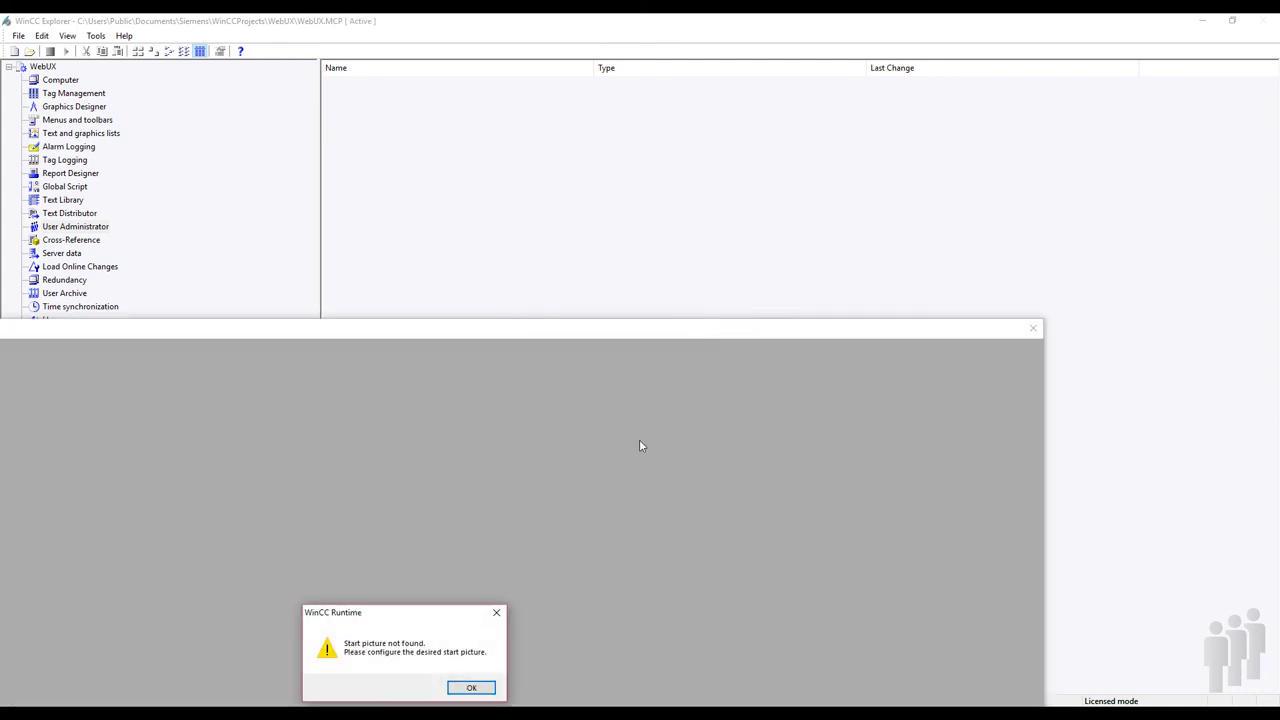
# - Set NewPdl0.PDL as the WinCC Runtime start picture, then close the runtime window
pyautogui.click(482, 686)
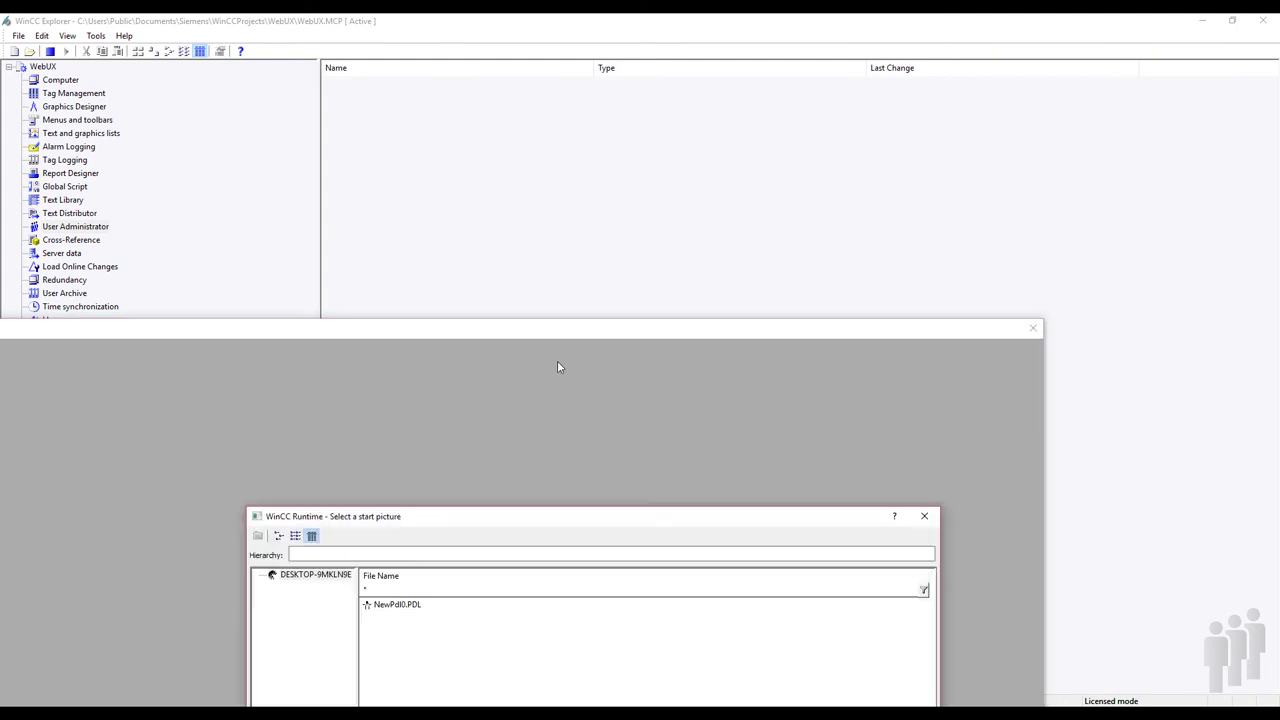
pyautogui.doubleClick(393, 605)
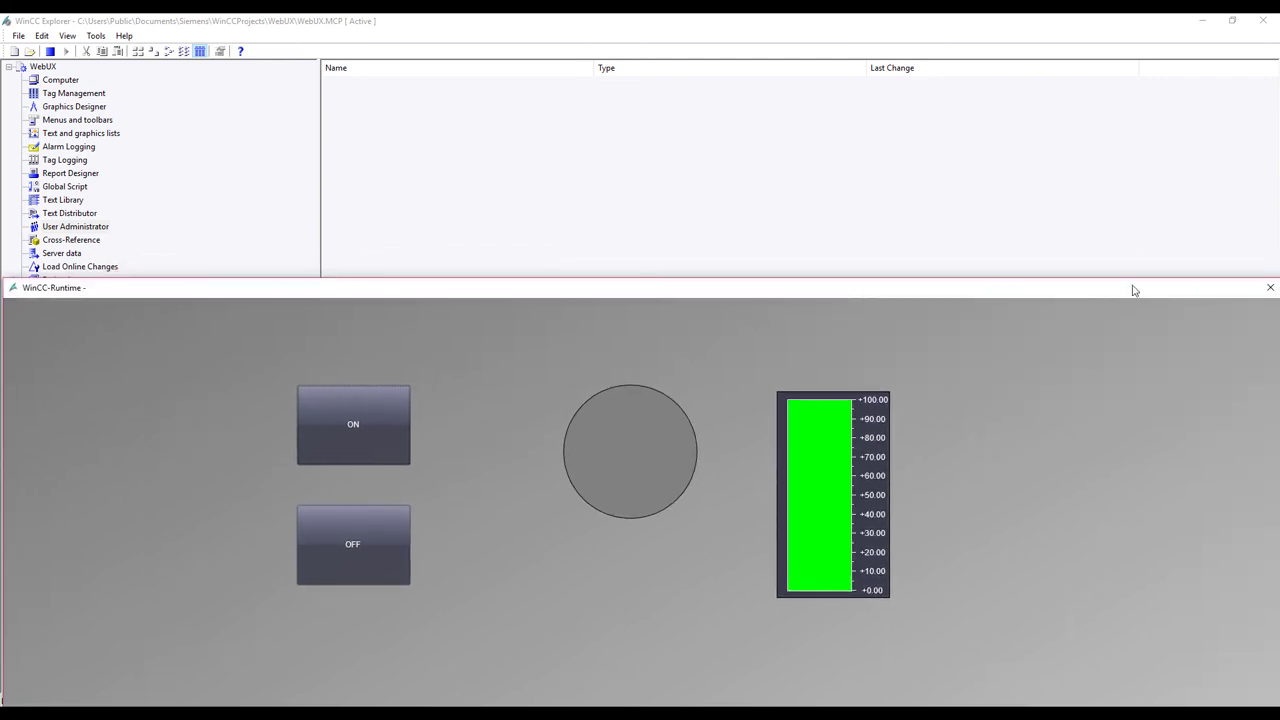
pyautogui.click(1266, 278)
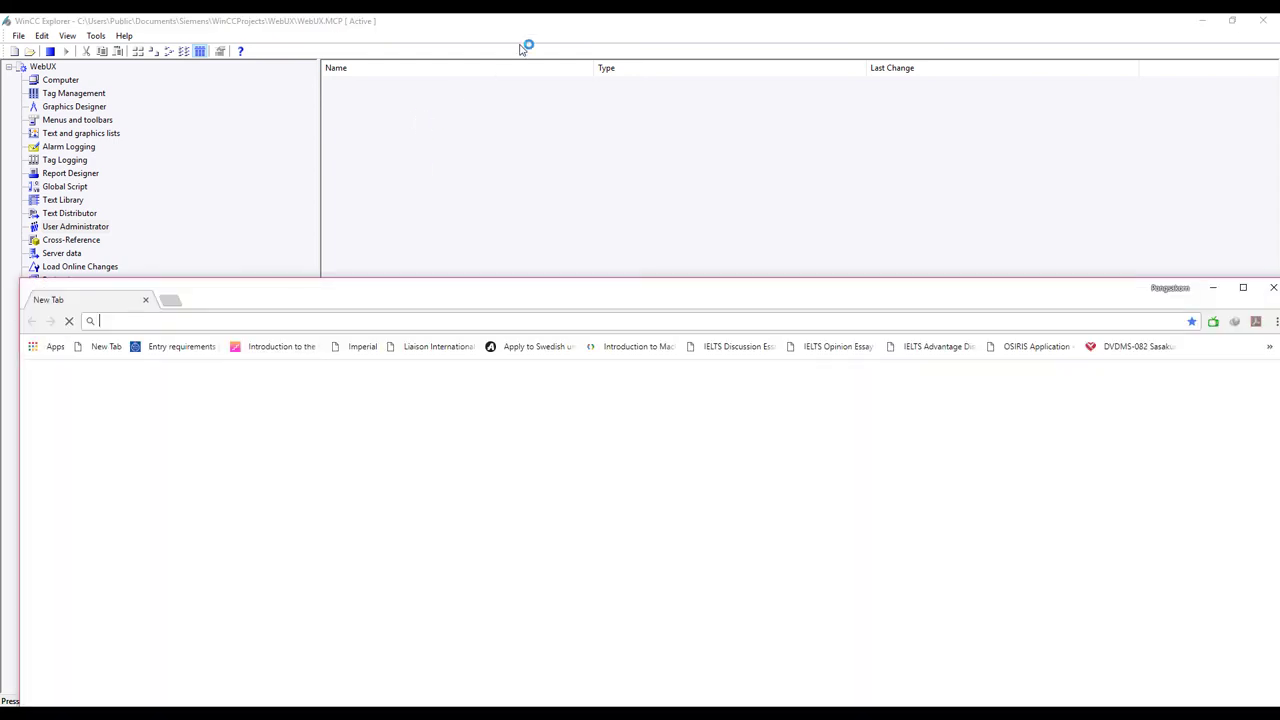
pyautogui.click(449, 317)
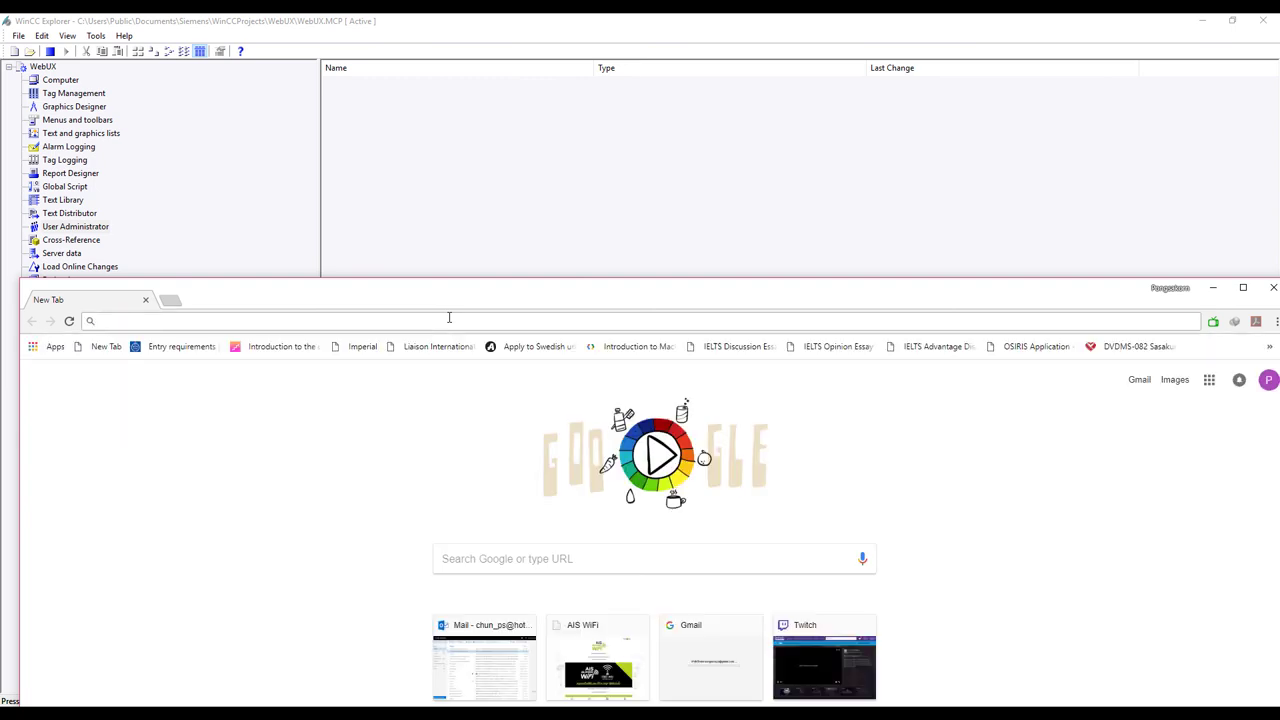
pyautogui.write('https://192.168.1.')
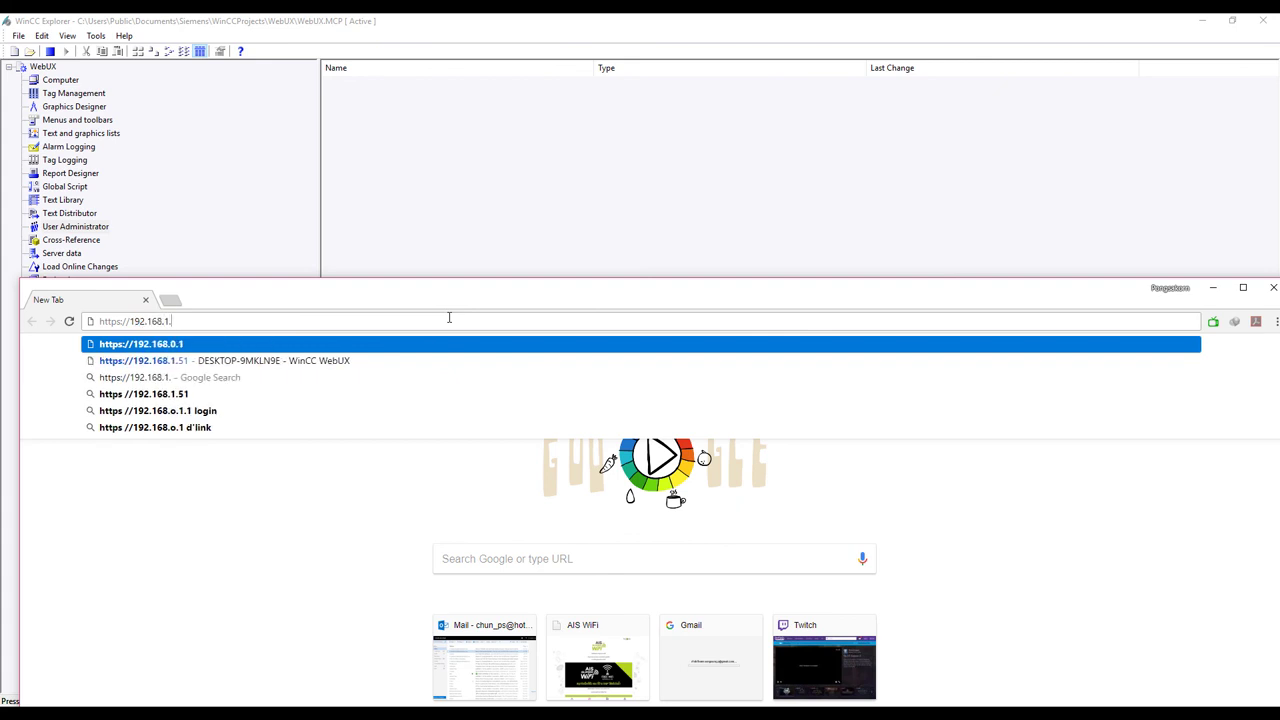
pyautogui.write('51')
pyautogui.press('Return')
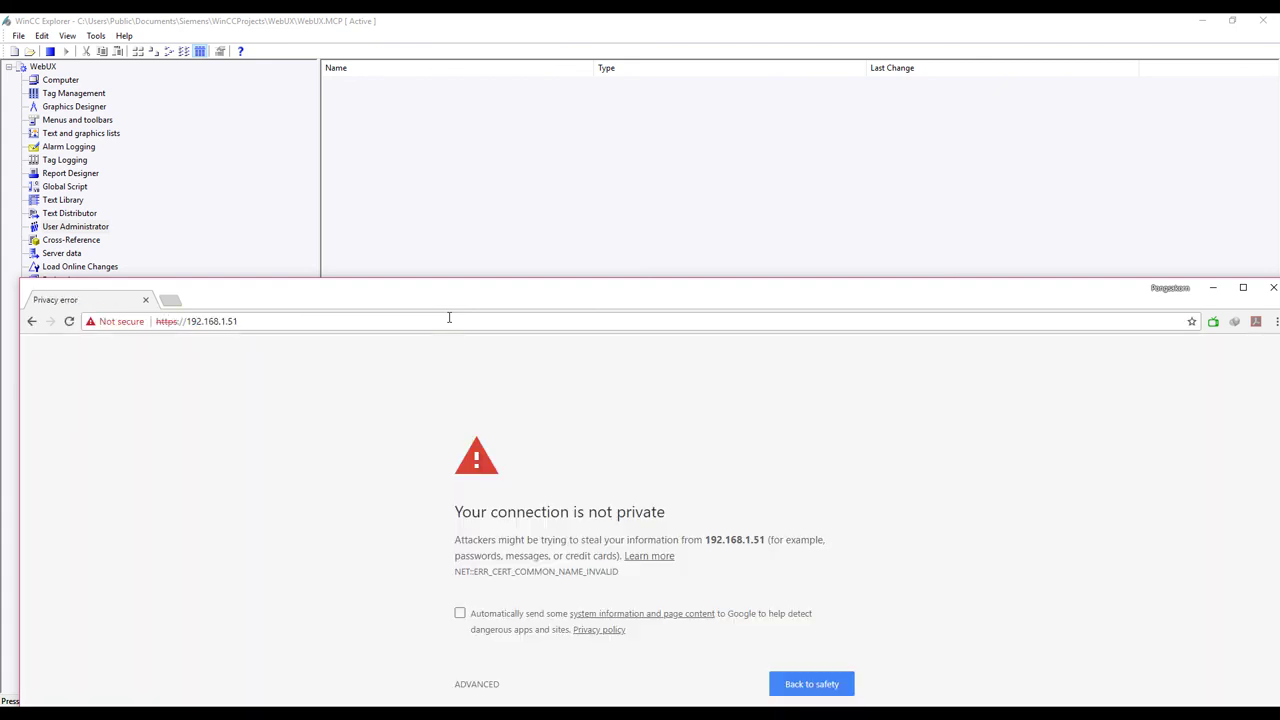
pyautogui.doubleClick(683, 287)
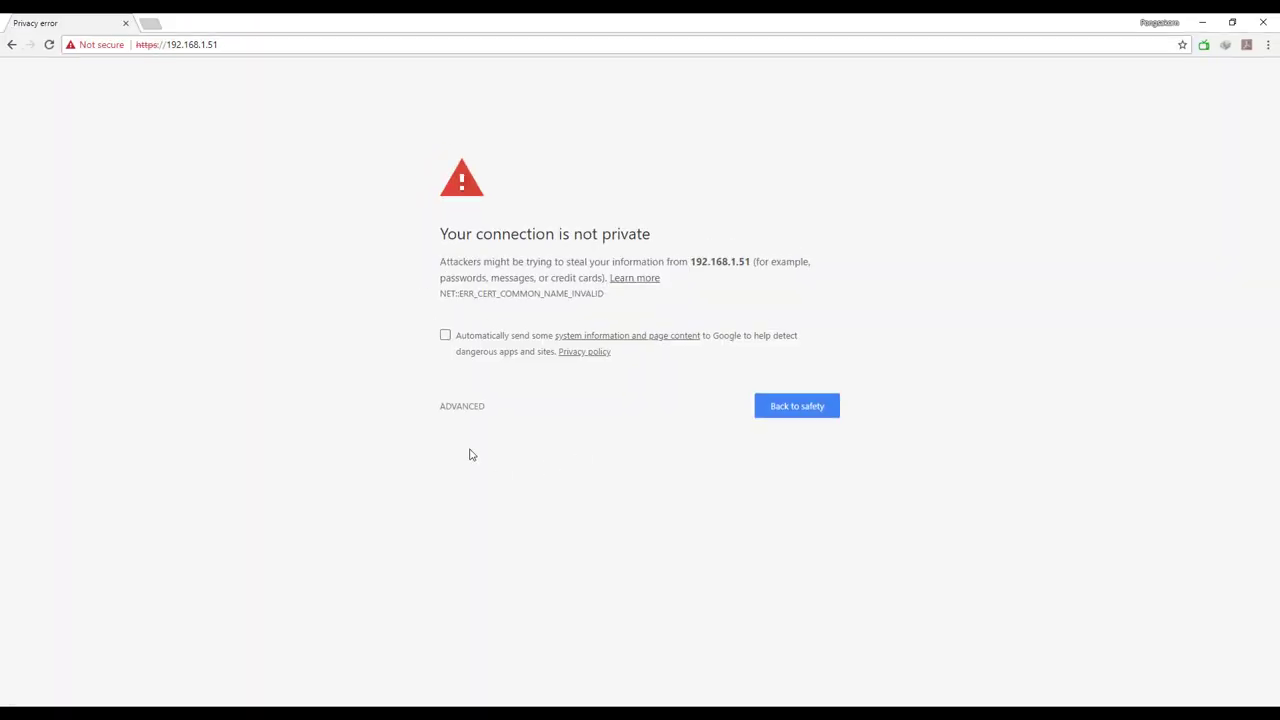
pyautogui.click(471, 406)
pyautogui.click(510, 509)
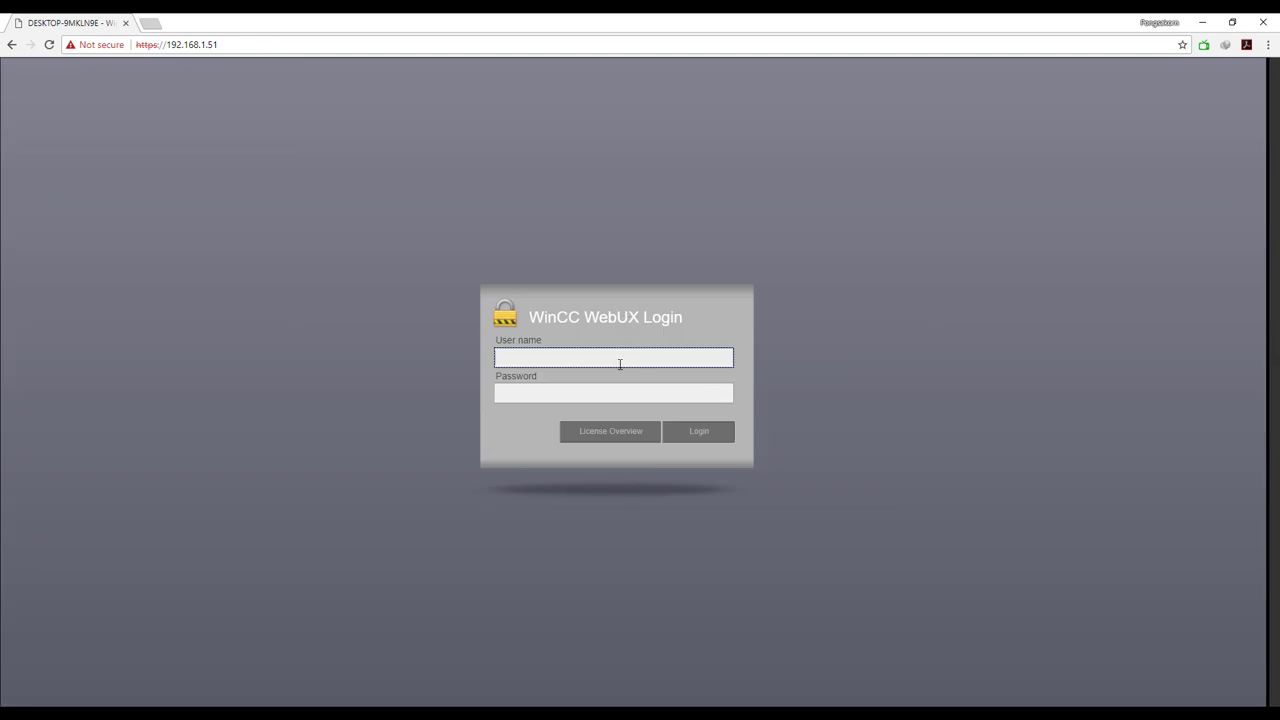
# - Log in to WinCC WebUX and place the browser window below the ladder program
pyautogui.press('Tab')
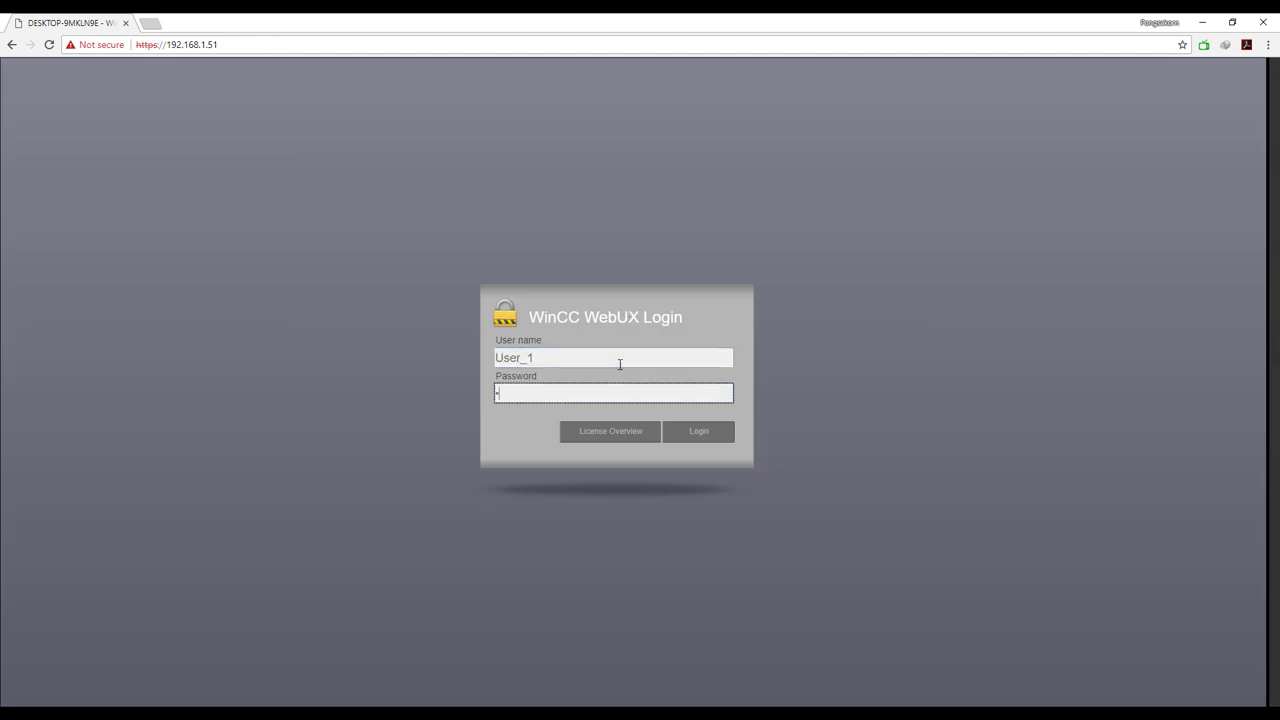
pyautogui.click(702, 430)
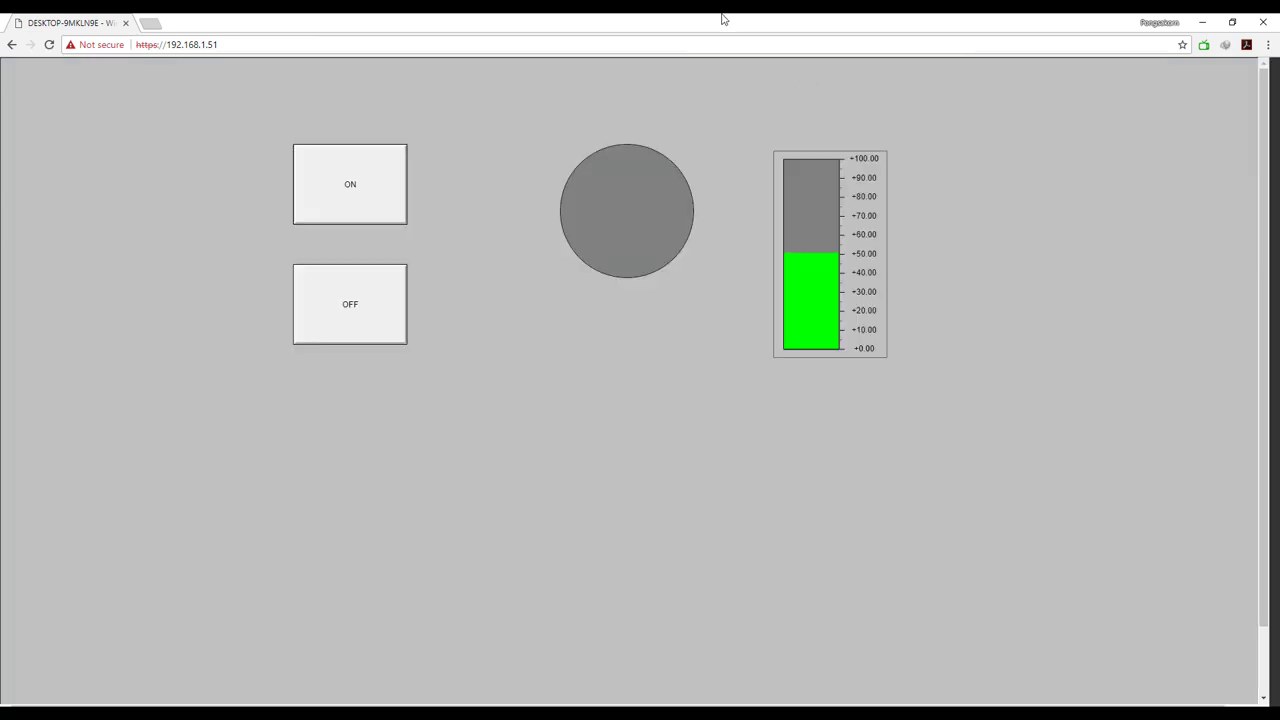
pyautogui.moveTo(723, 17); pyautogui.dragTo(709, 164)
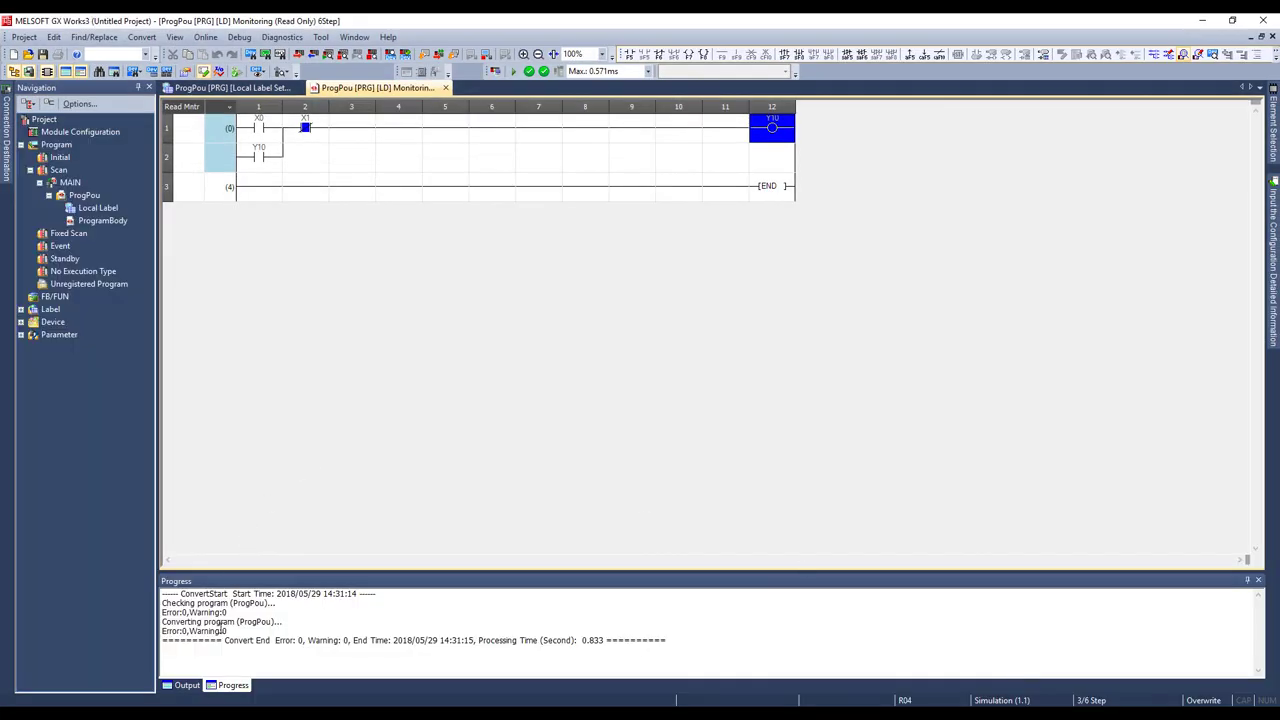
pyautogui.hotkey('alt', 'Tab')
pyautogui.moveTo(700, 151); pyautogui.dragTo(765, 263)
# - Toggle the lamp ON, OFF, ON, OFF from the web page, turning the circle green then grey
pyautogui.click(409, 416)
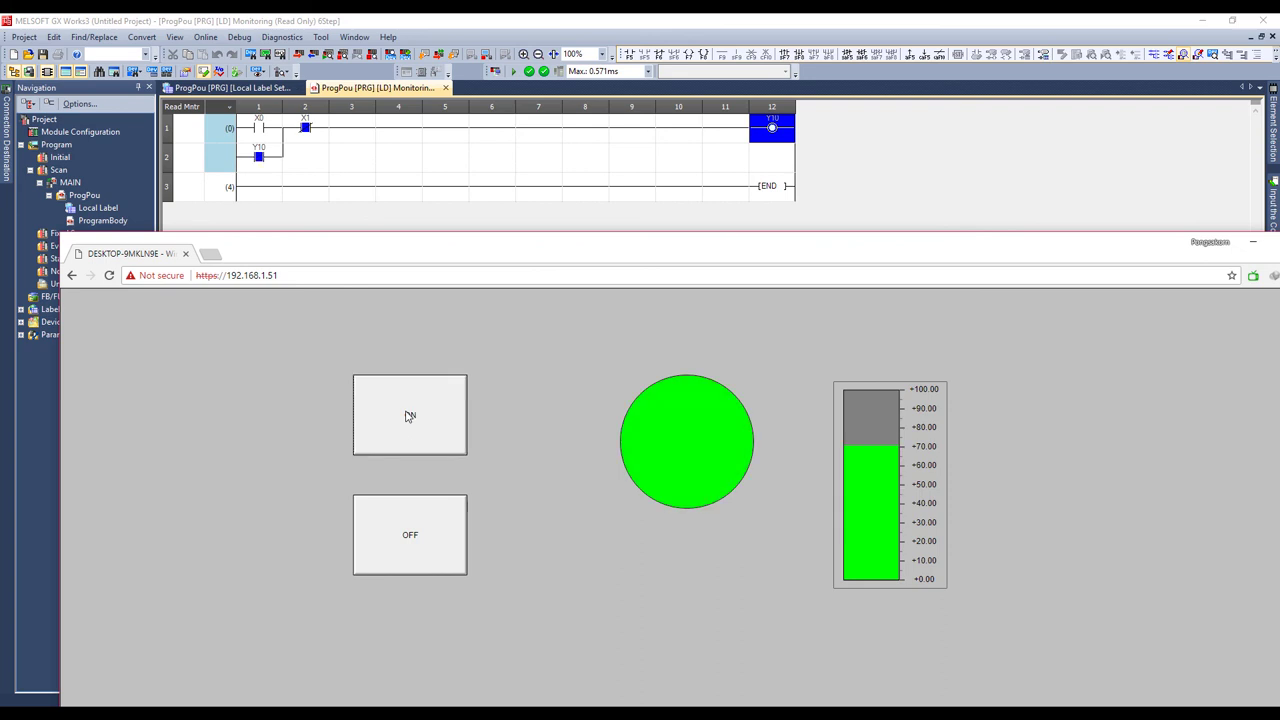
pyautogui.click(410, 530)
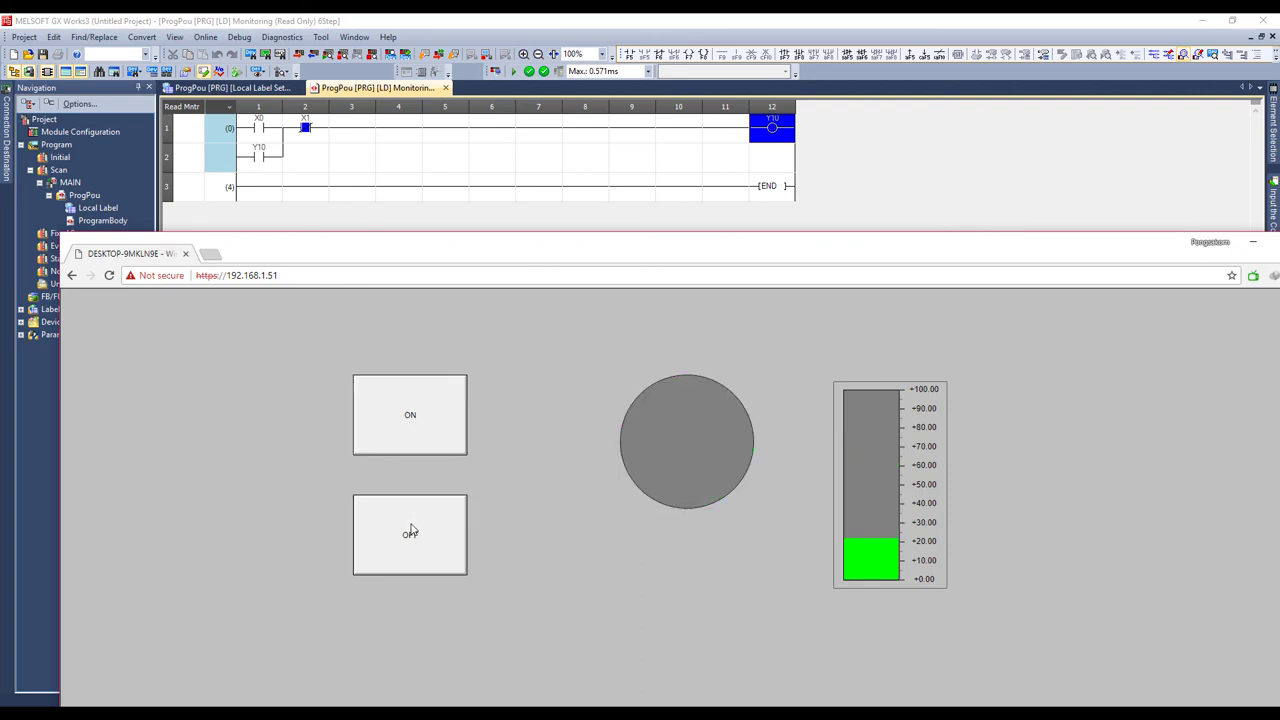
pyautogui.click(413, 417)
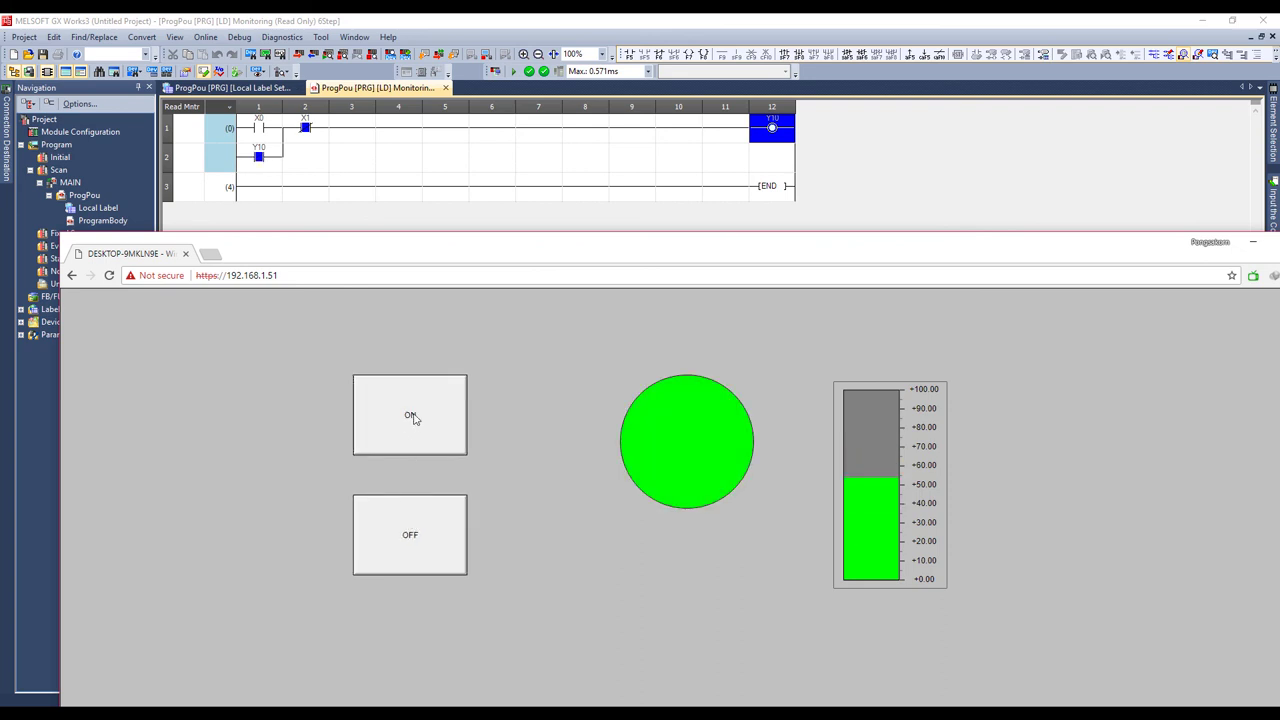
pyautogui.click(421, 543)
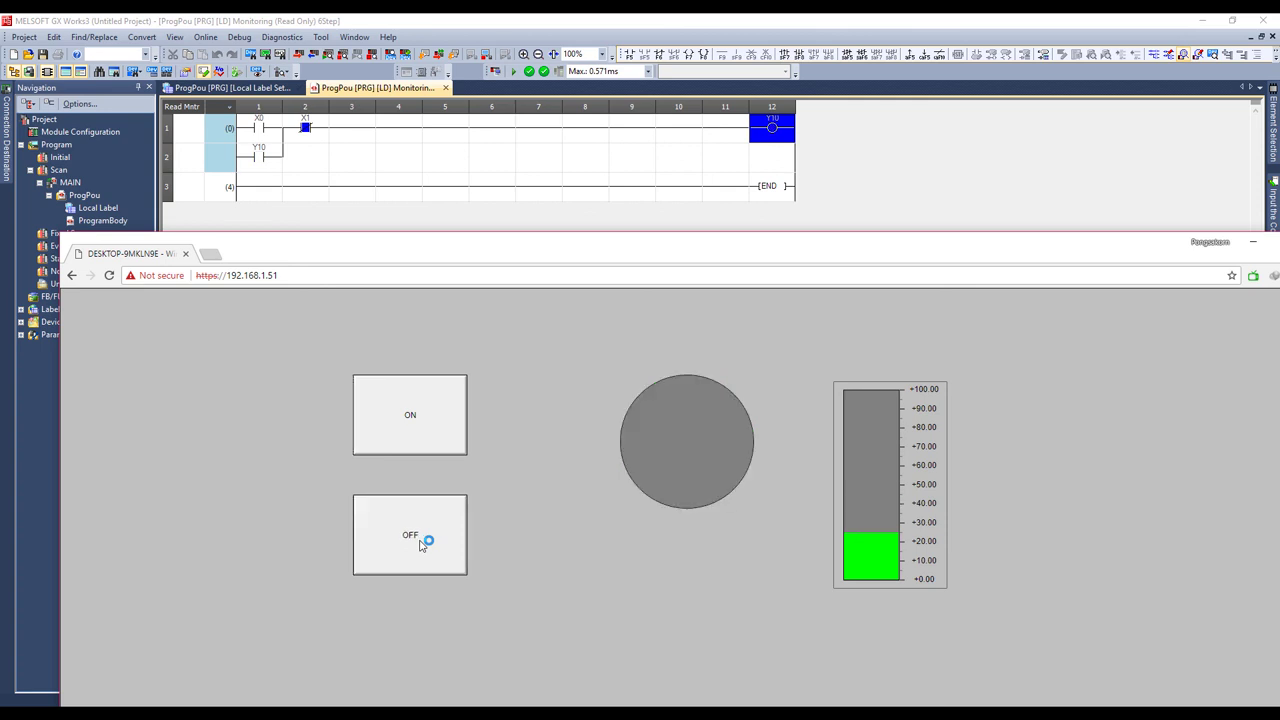